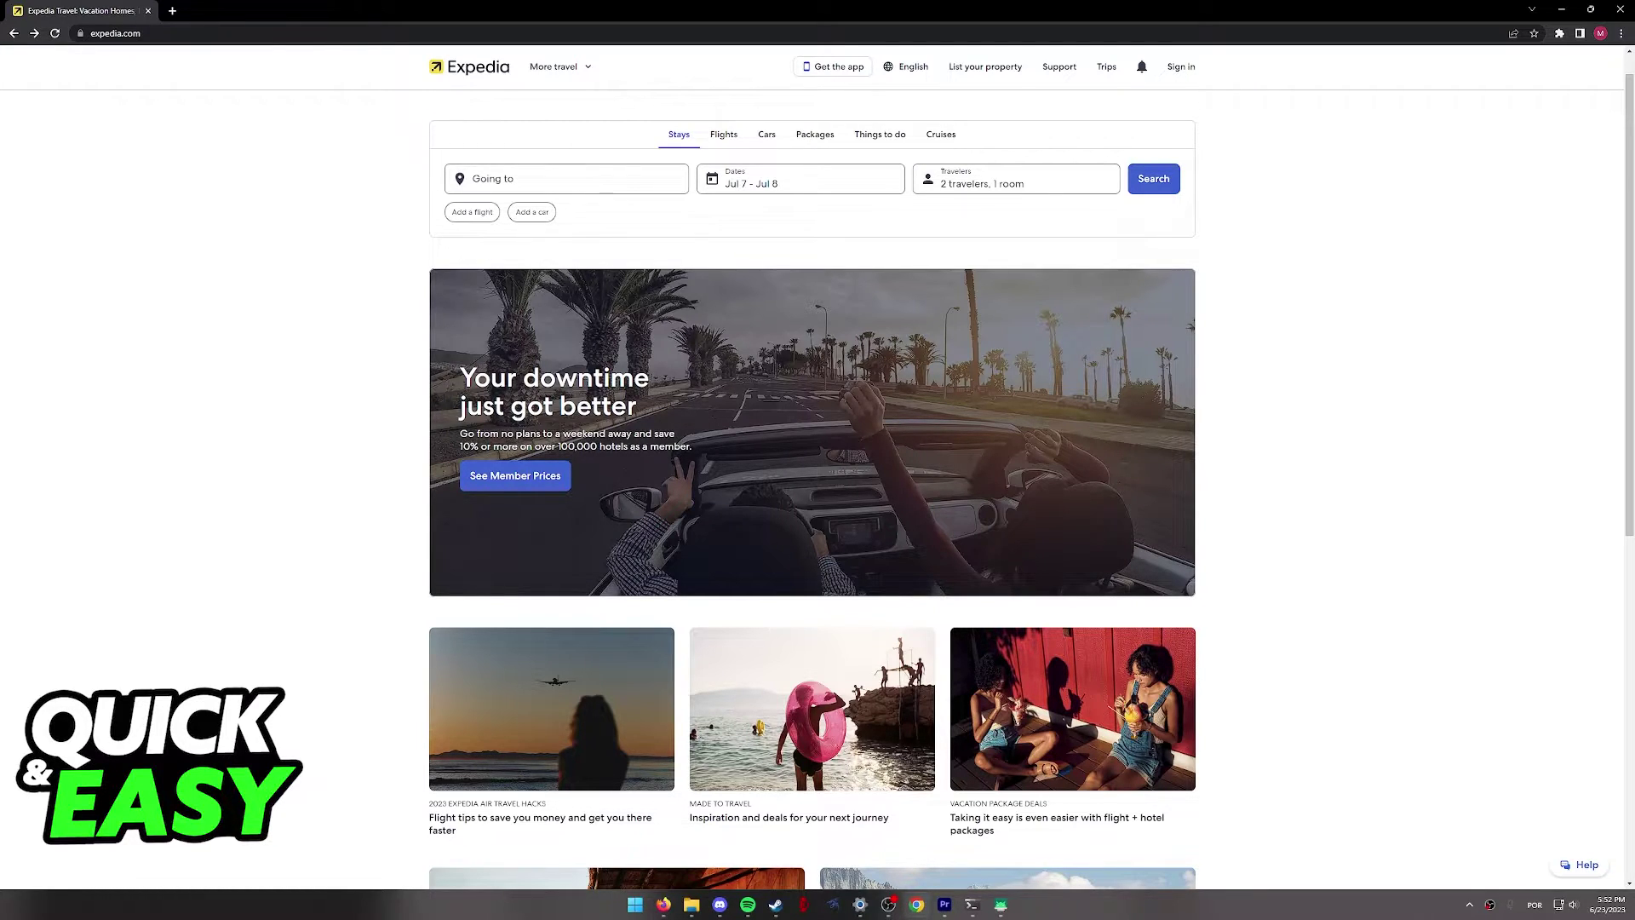
Switch to flight search, choose One-way, and leave the cabin class on Economy
left_click(724, 134)
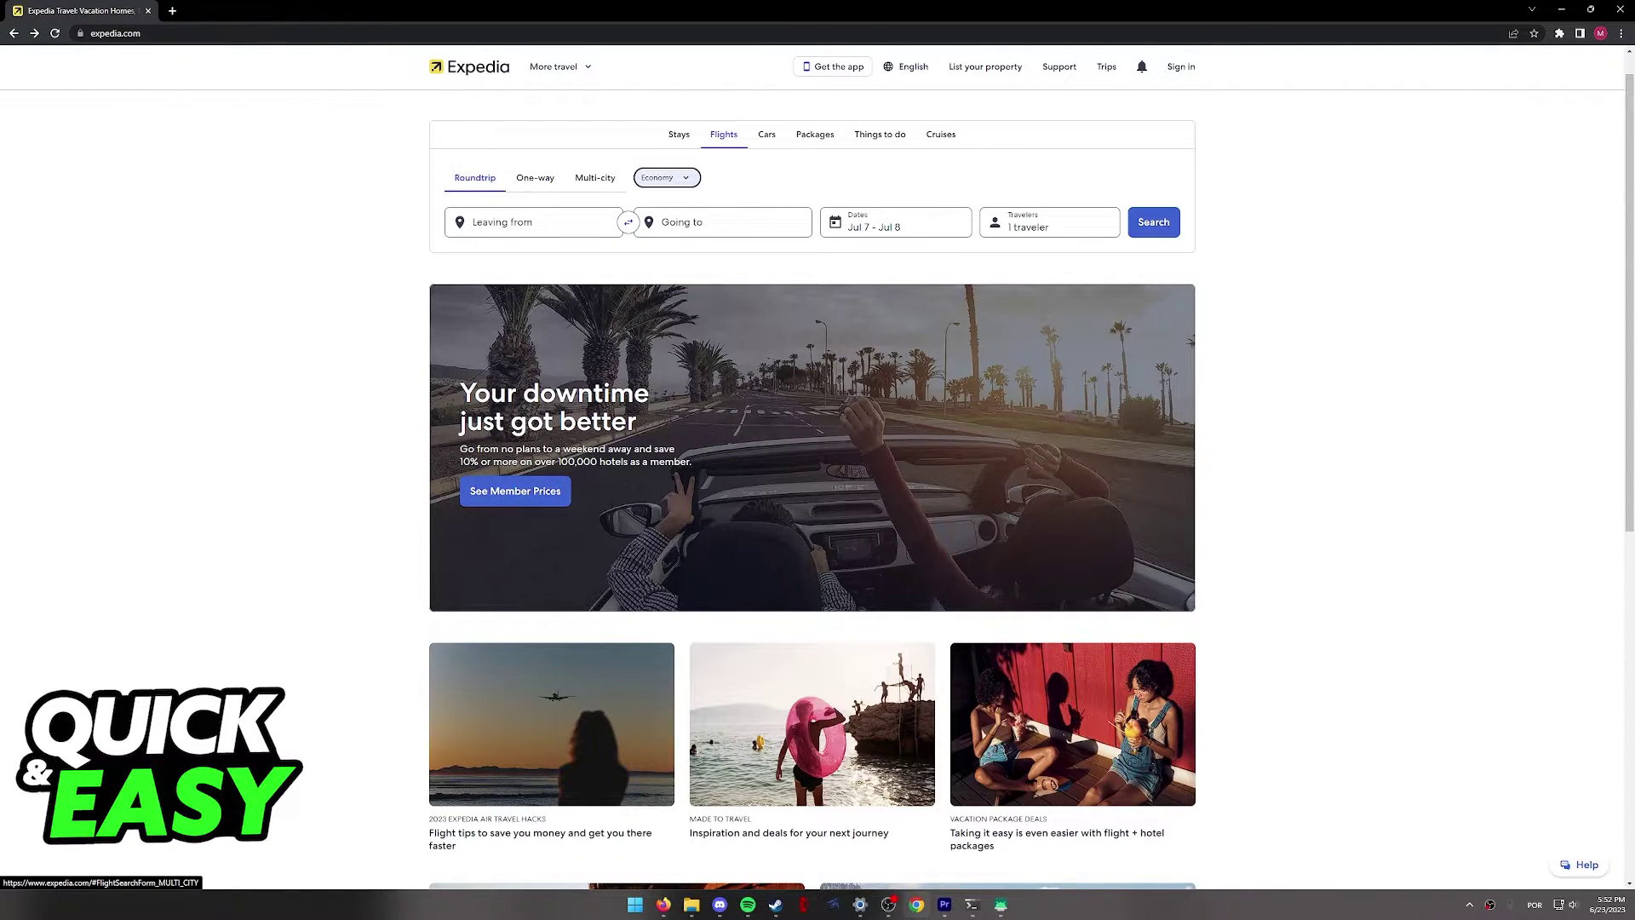
left_click(534, 178)
left_click(666, 177)
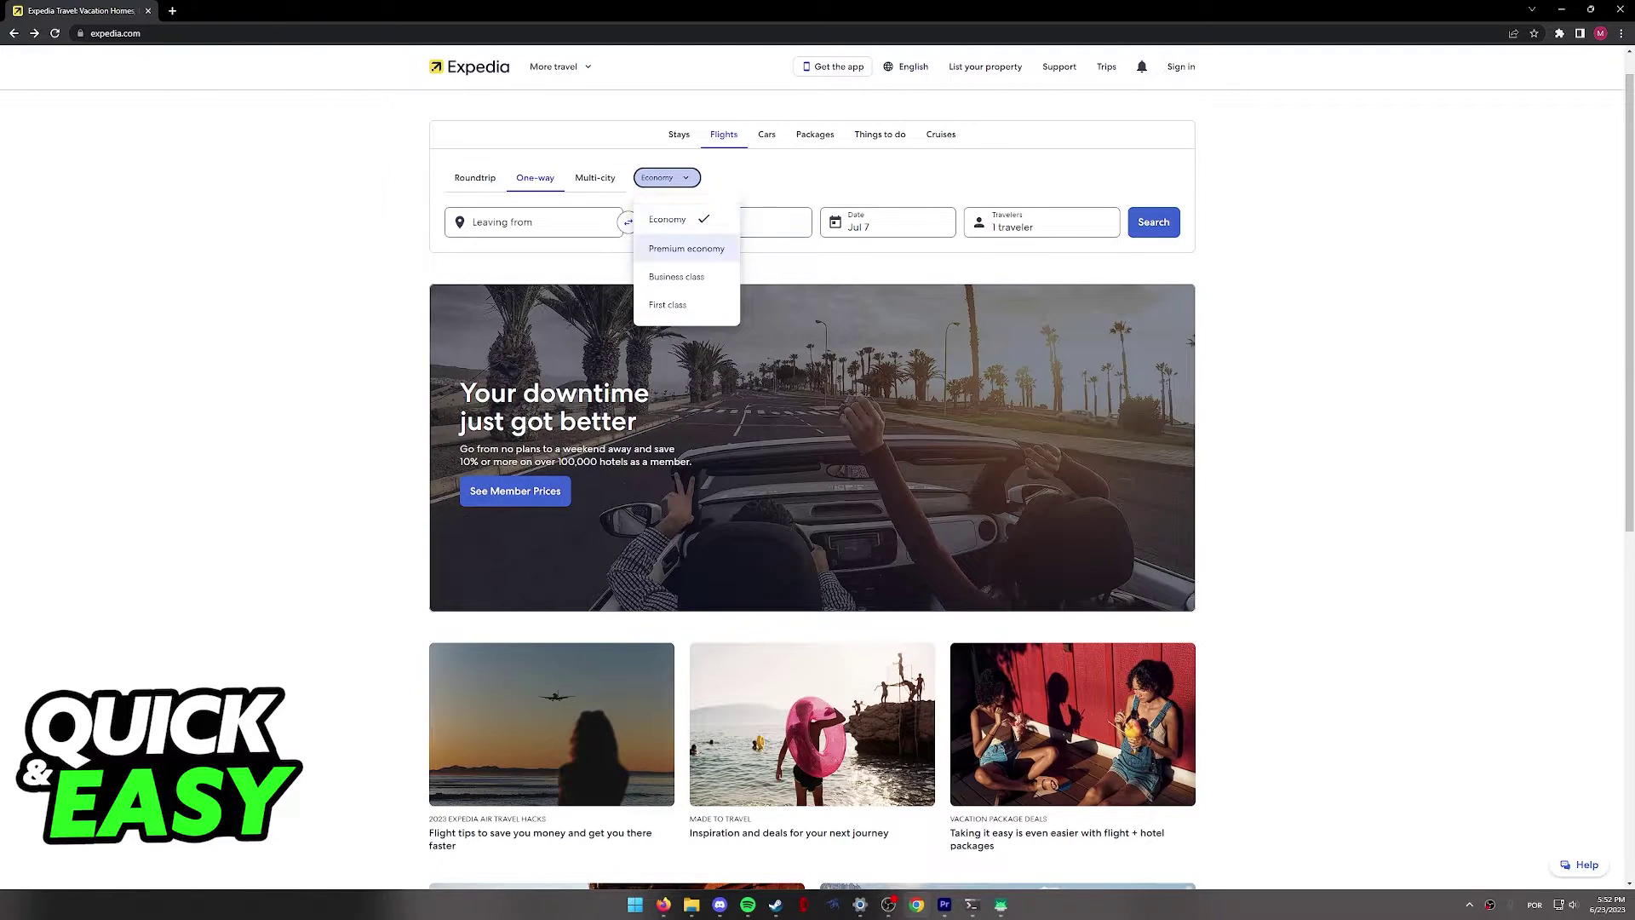
left_click(536, 222)
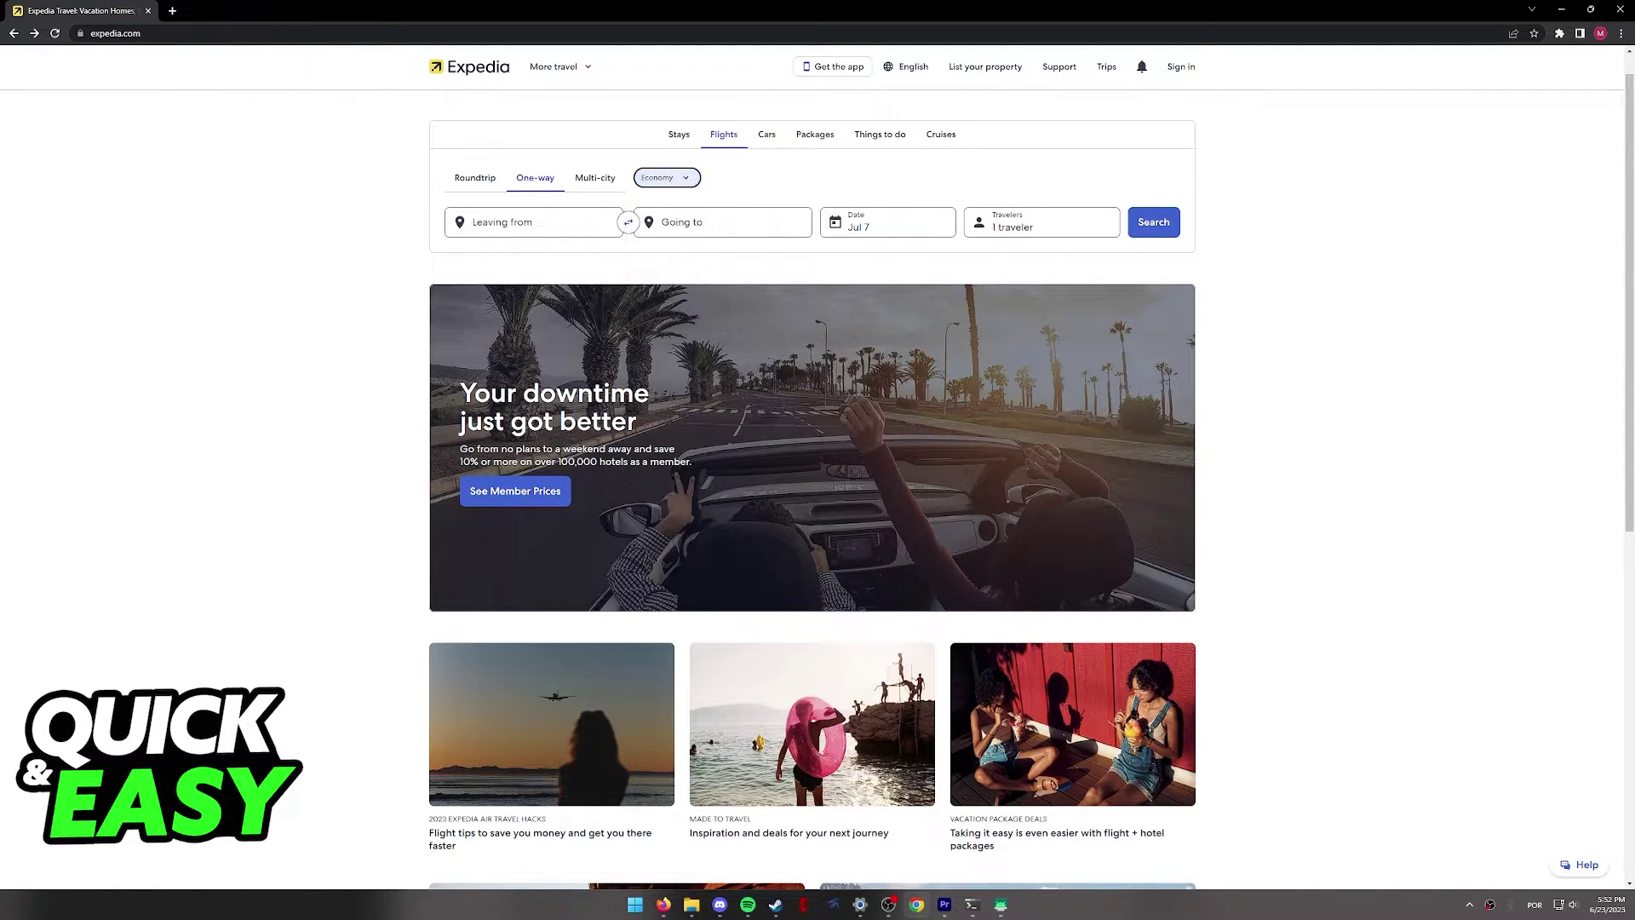
Set the route from New York to Dallas
key("Down")
key("Return")
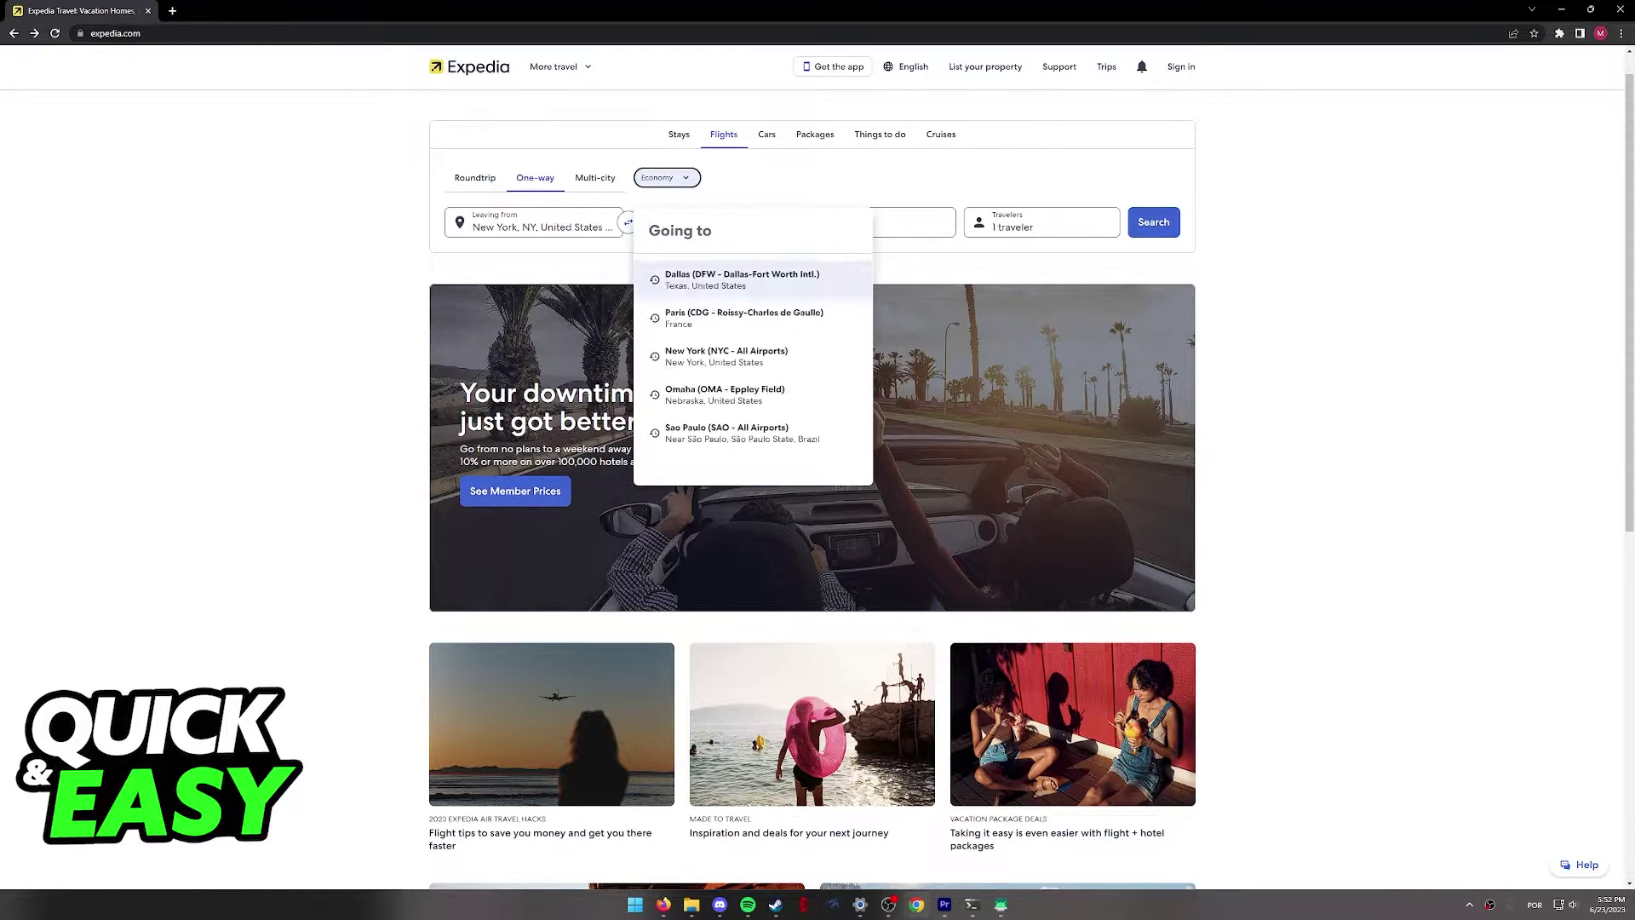
key("Down")
key("Return")
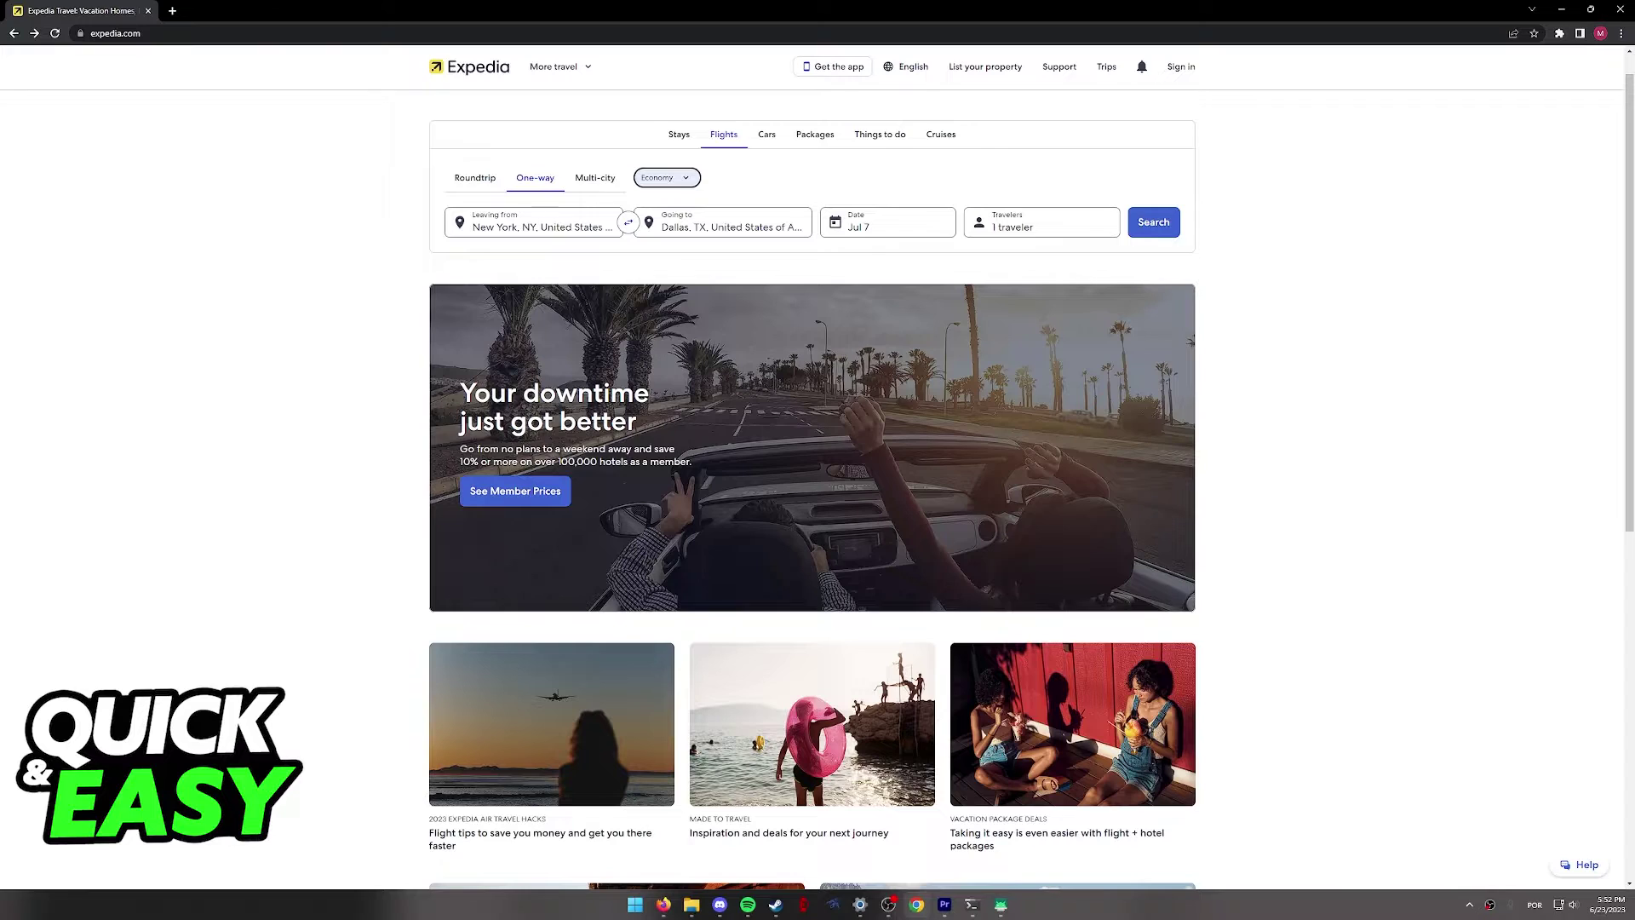
Pick Aug 15 as the departure date, keep 1 traveler, and run the search
key("Tab")
key("Return")
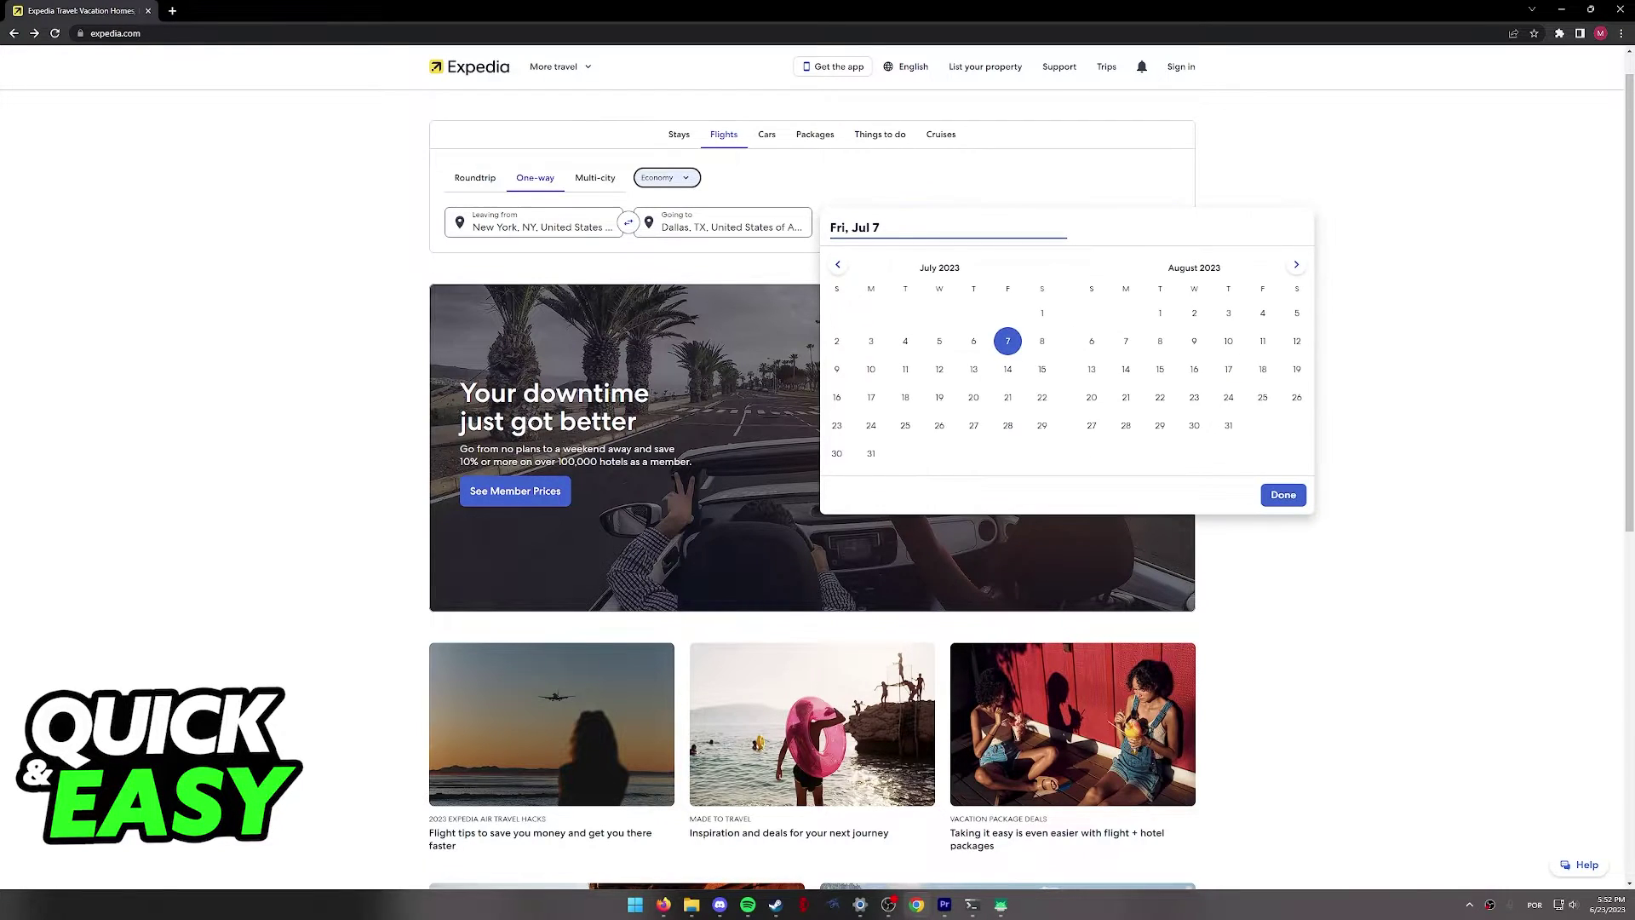
left_click(1160, 368)
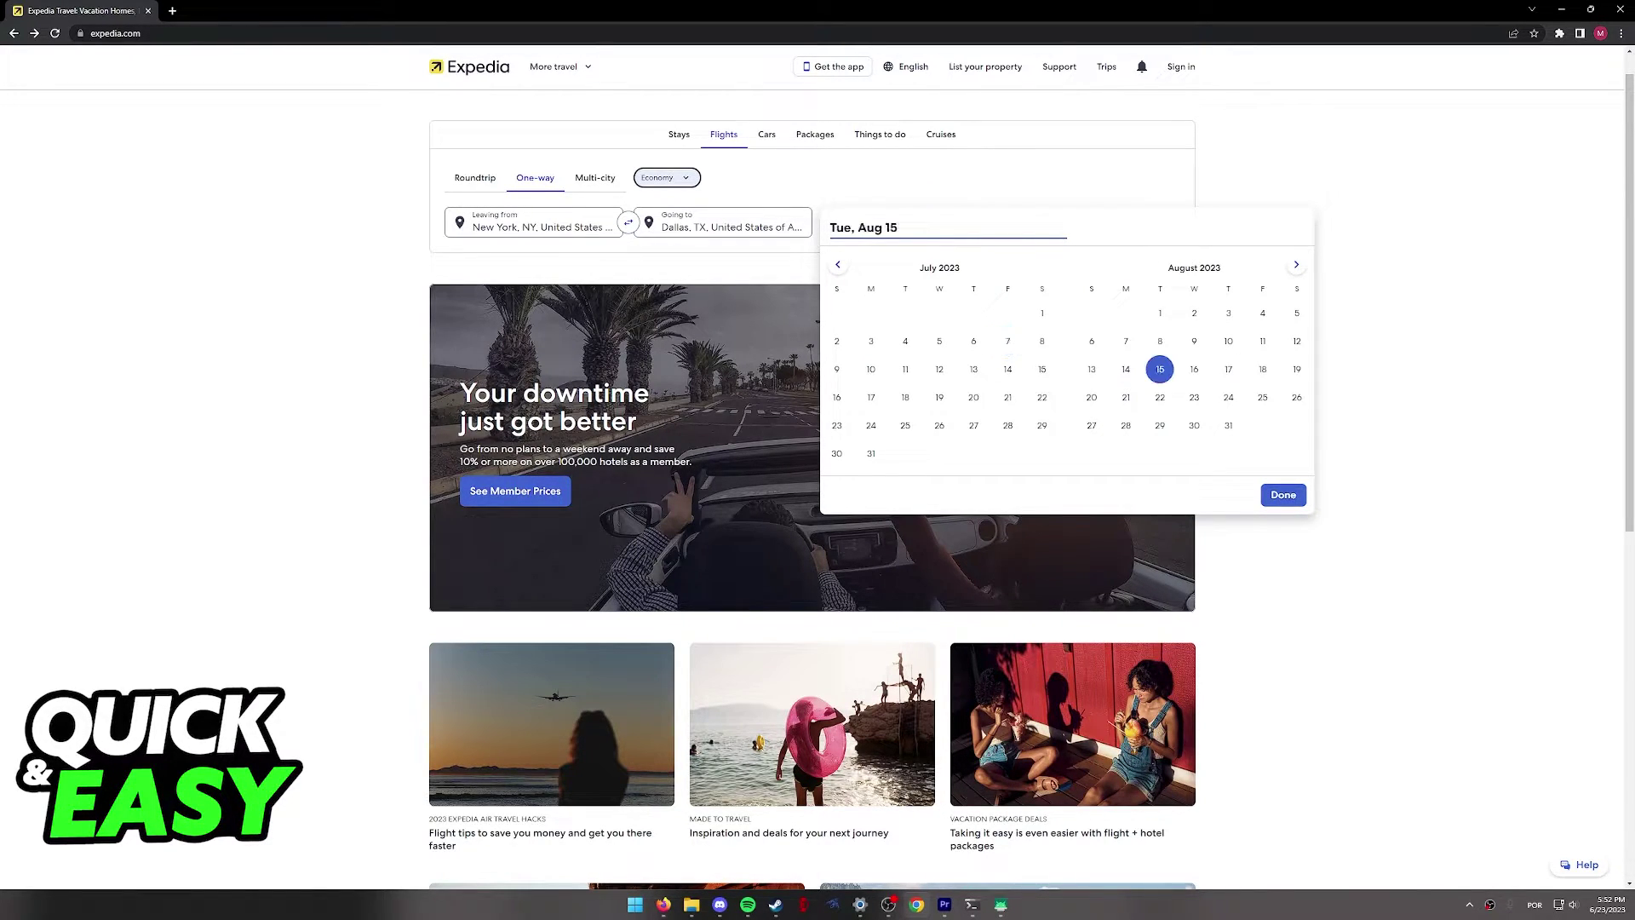
left_click(1283, 495)
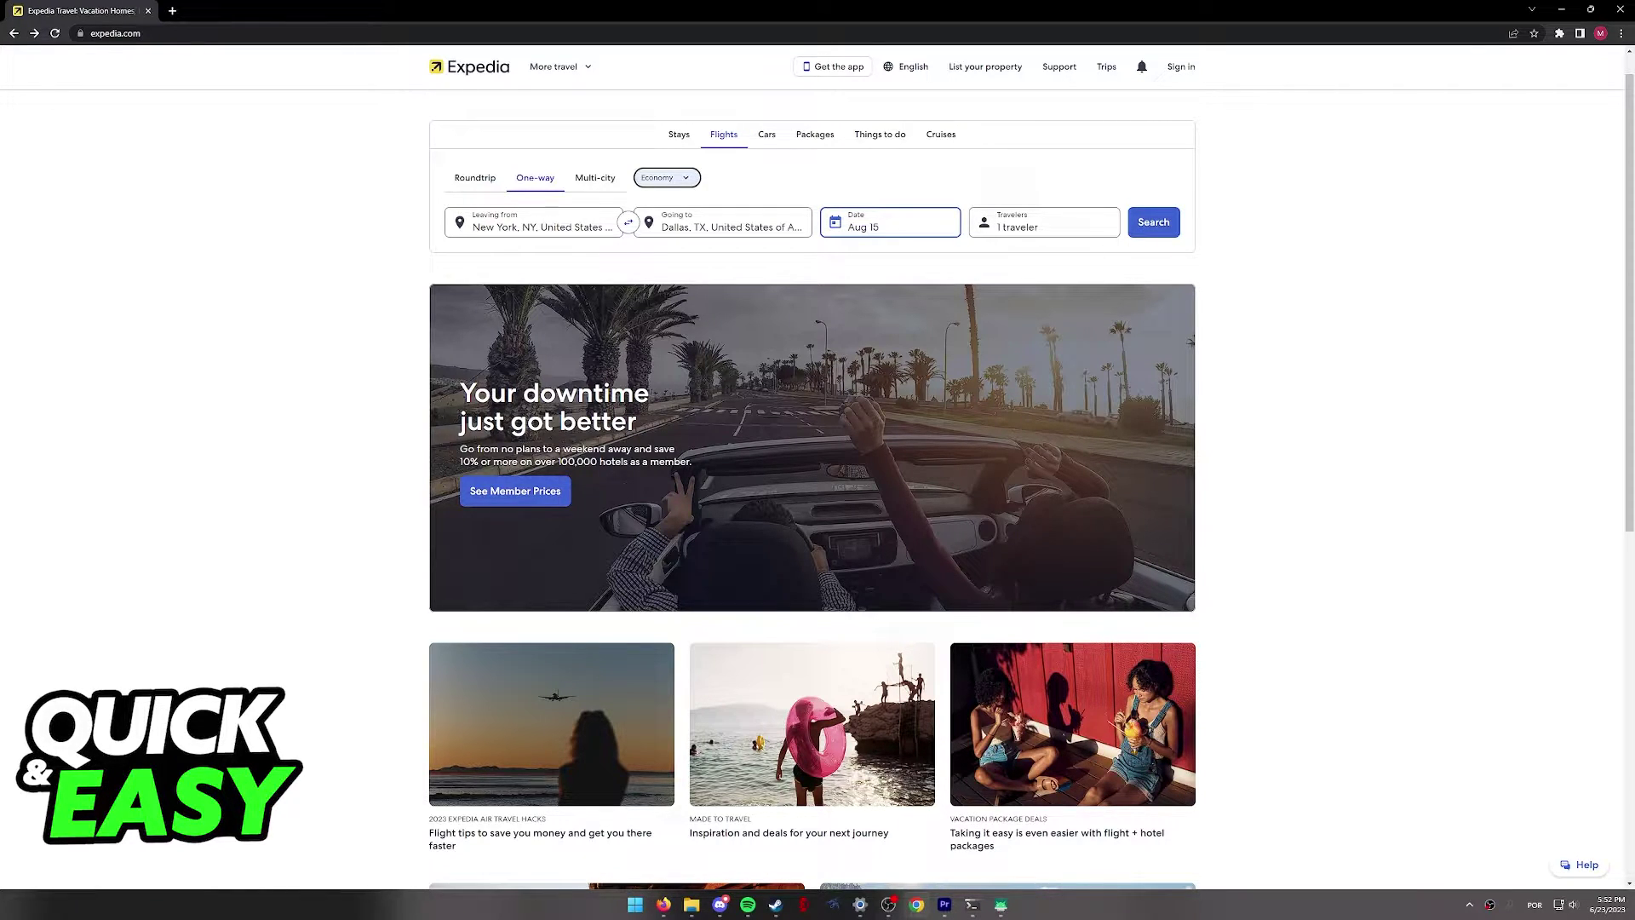
key("Tab")
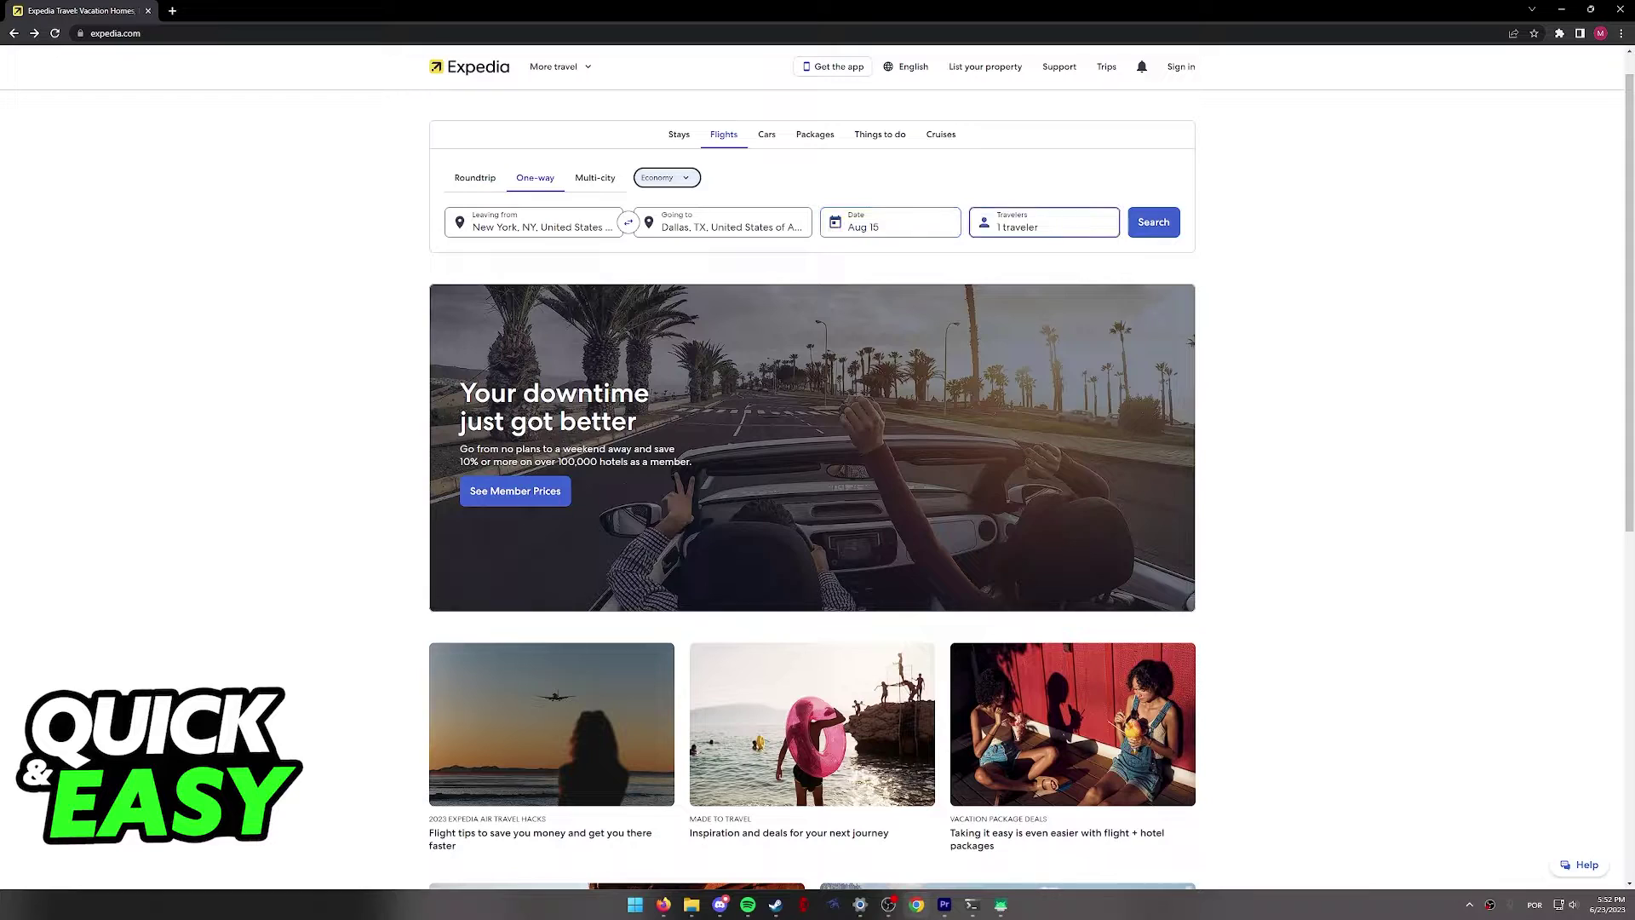
key("Return")
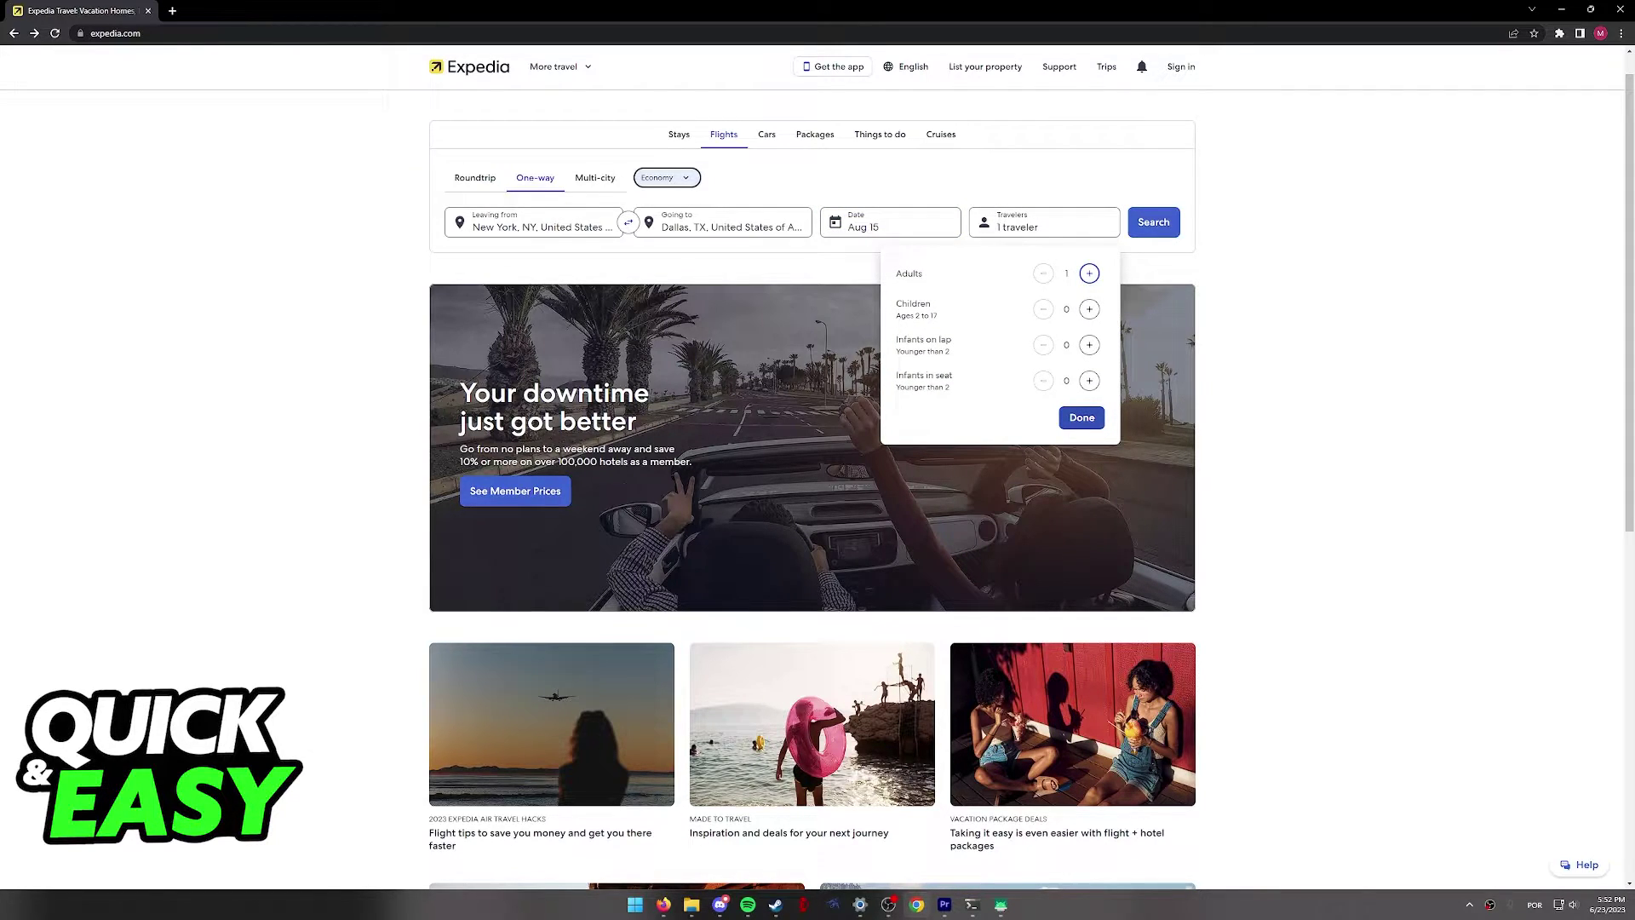
key("Return")
key("Tab")
key("Return")
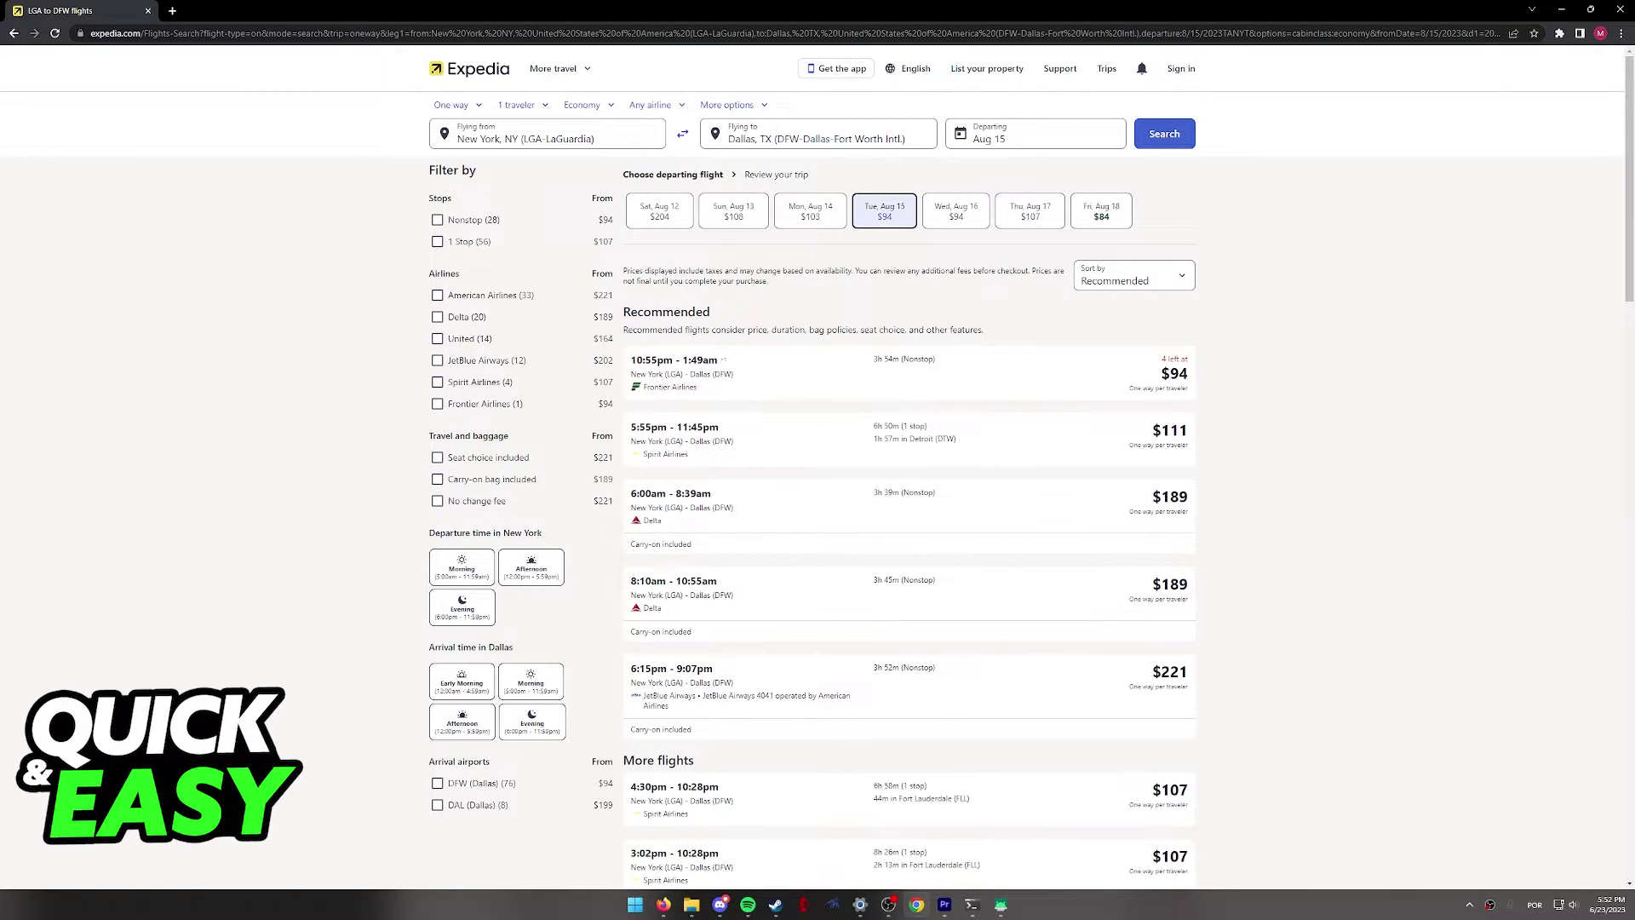
scroll(819, 460, "down", 2)
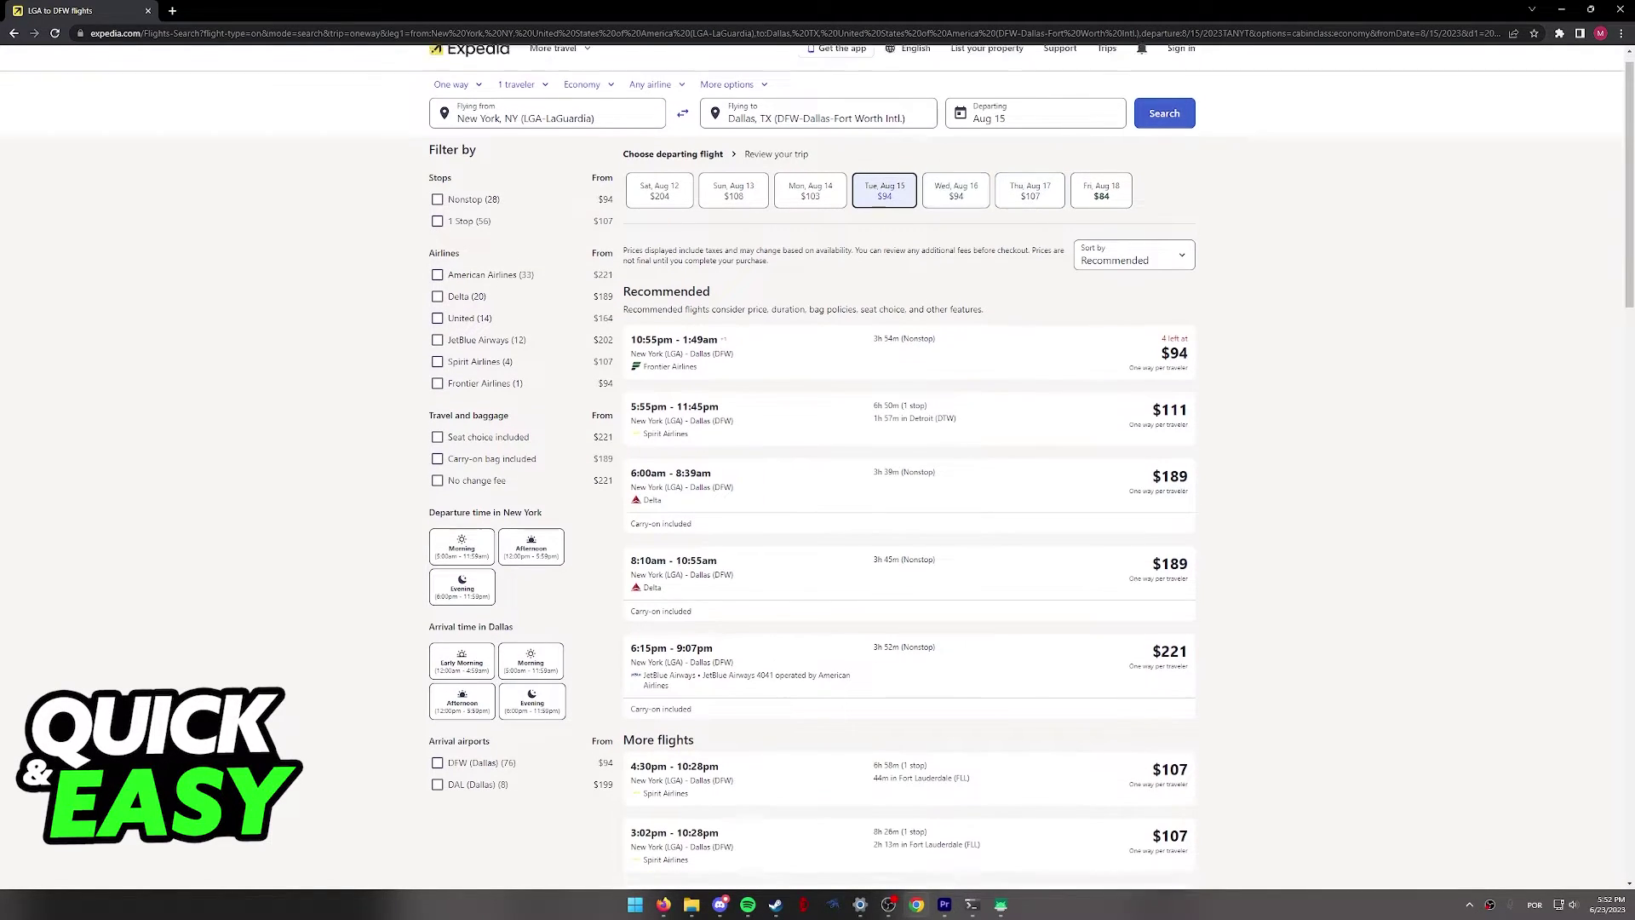
scroll(817, 460, "up", 2)
left_click(1133, 276)
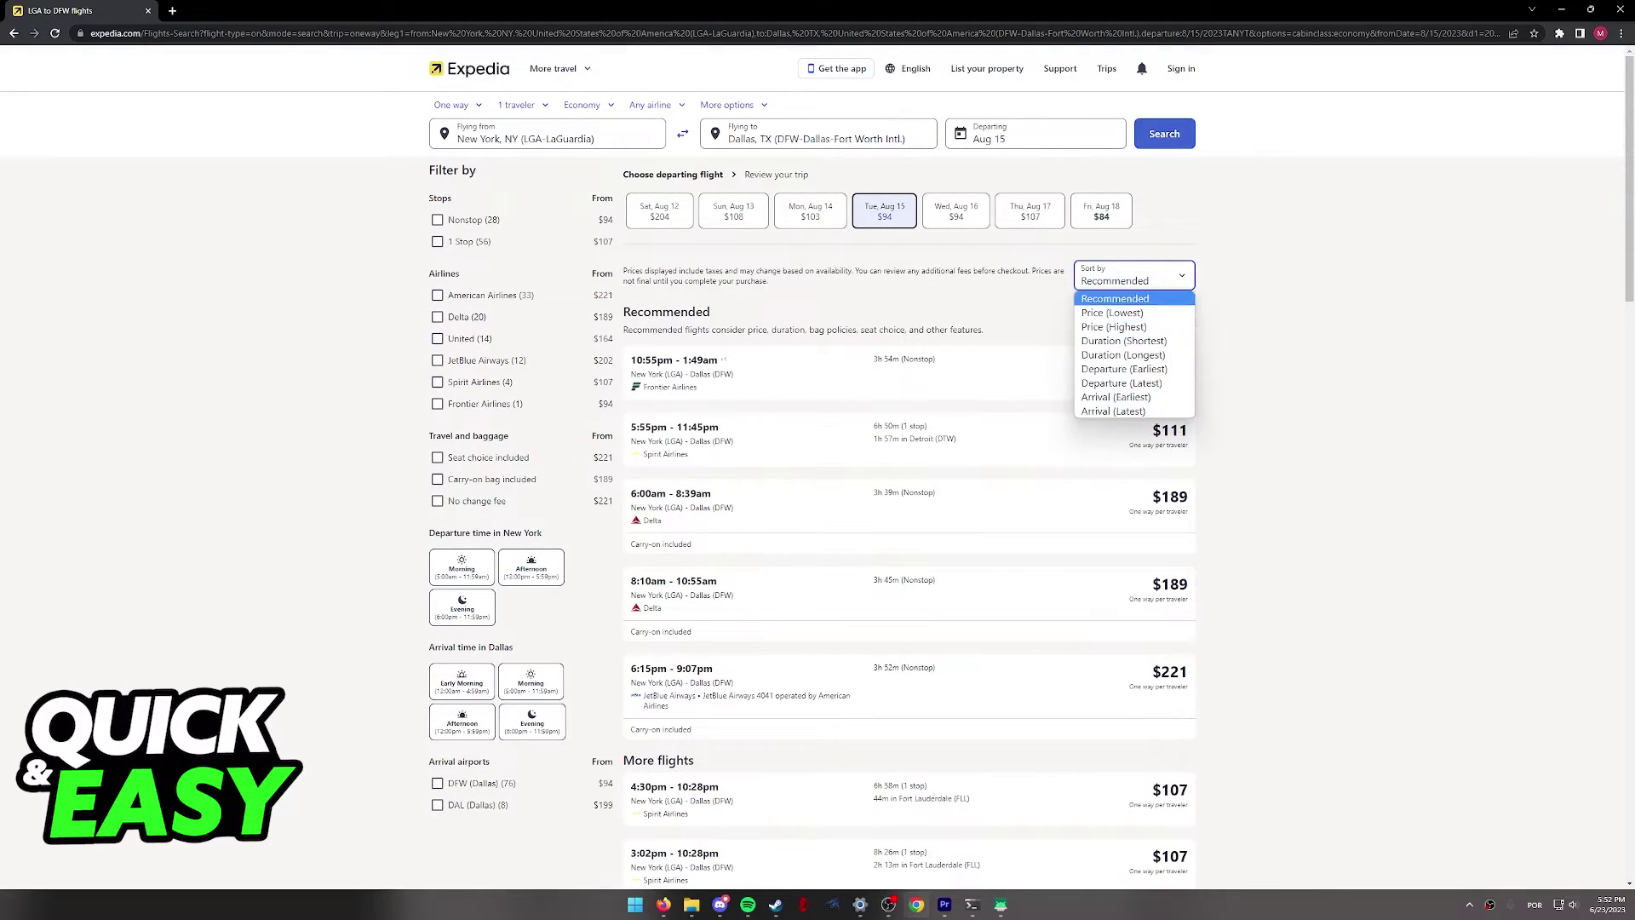
key("Escape")
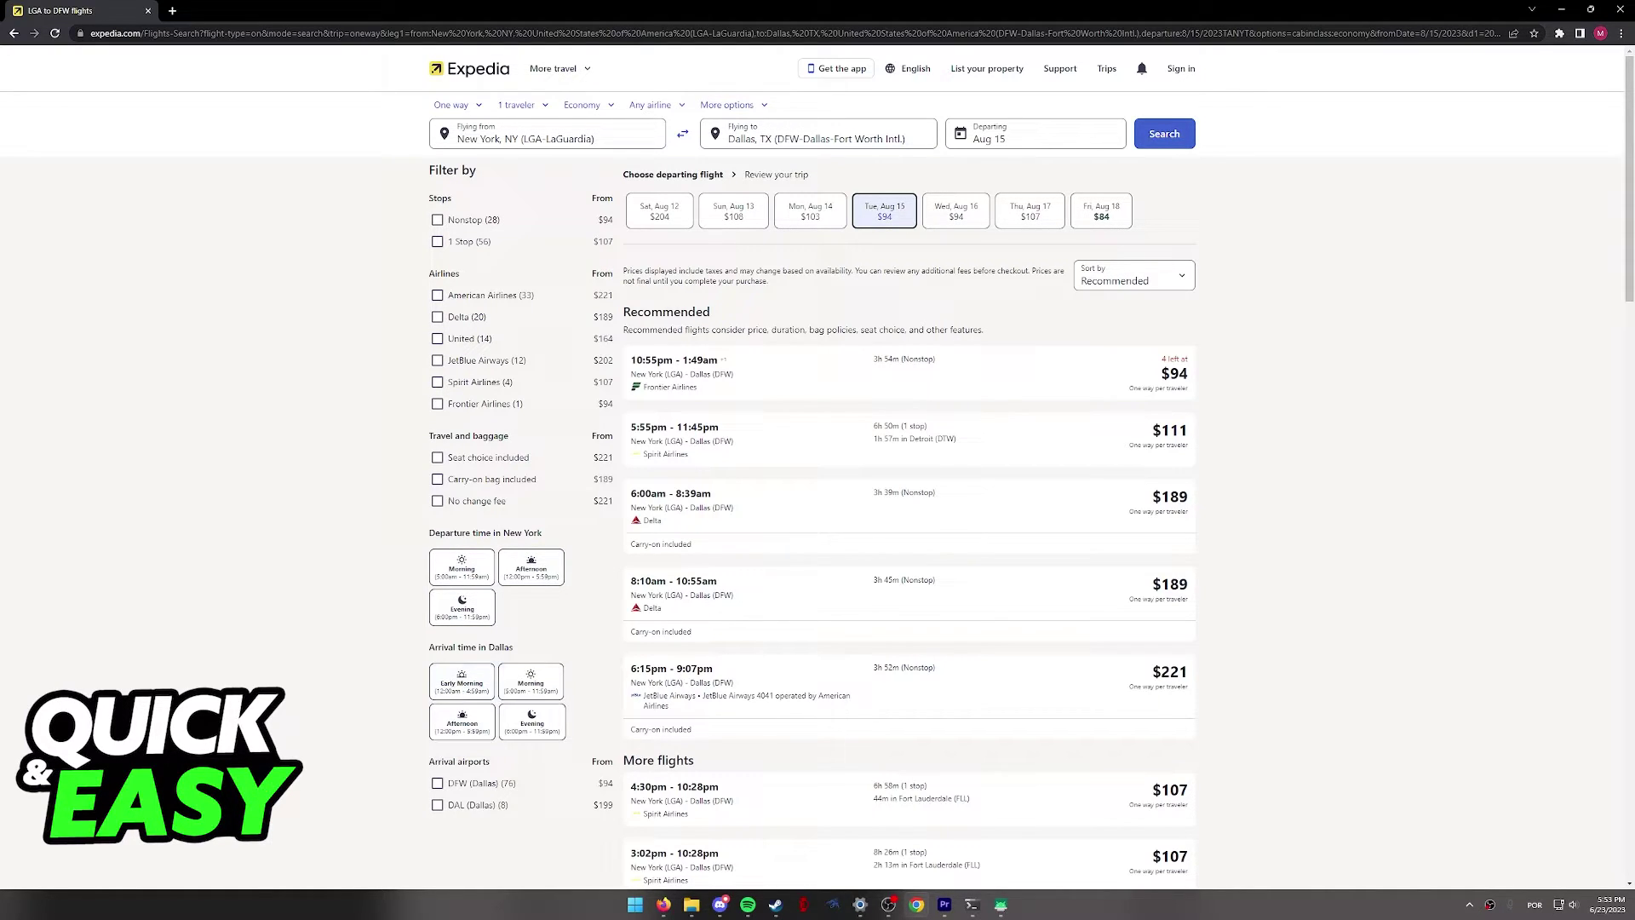
scroll(818, 511, "down", 1)
scroll(818, 511, "up", 1)
scroll(818, 511, "down", 2)
Select the 6:00am Delta nonstop fare and decline the flight-plus-hotel offer
left_click(894, 319)
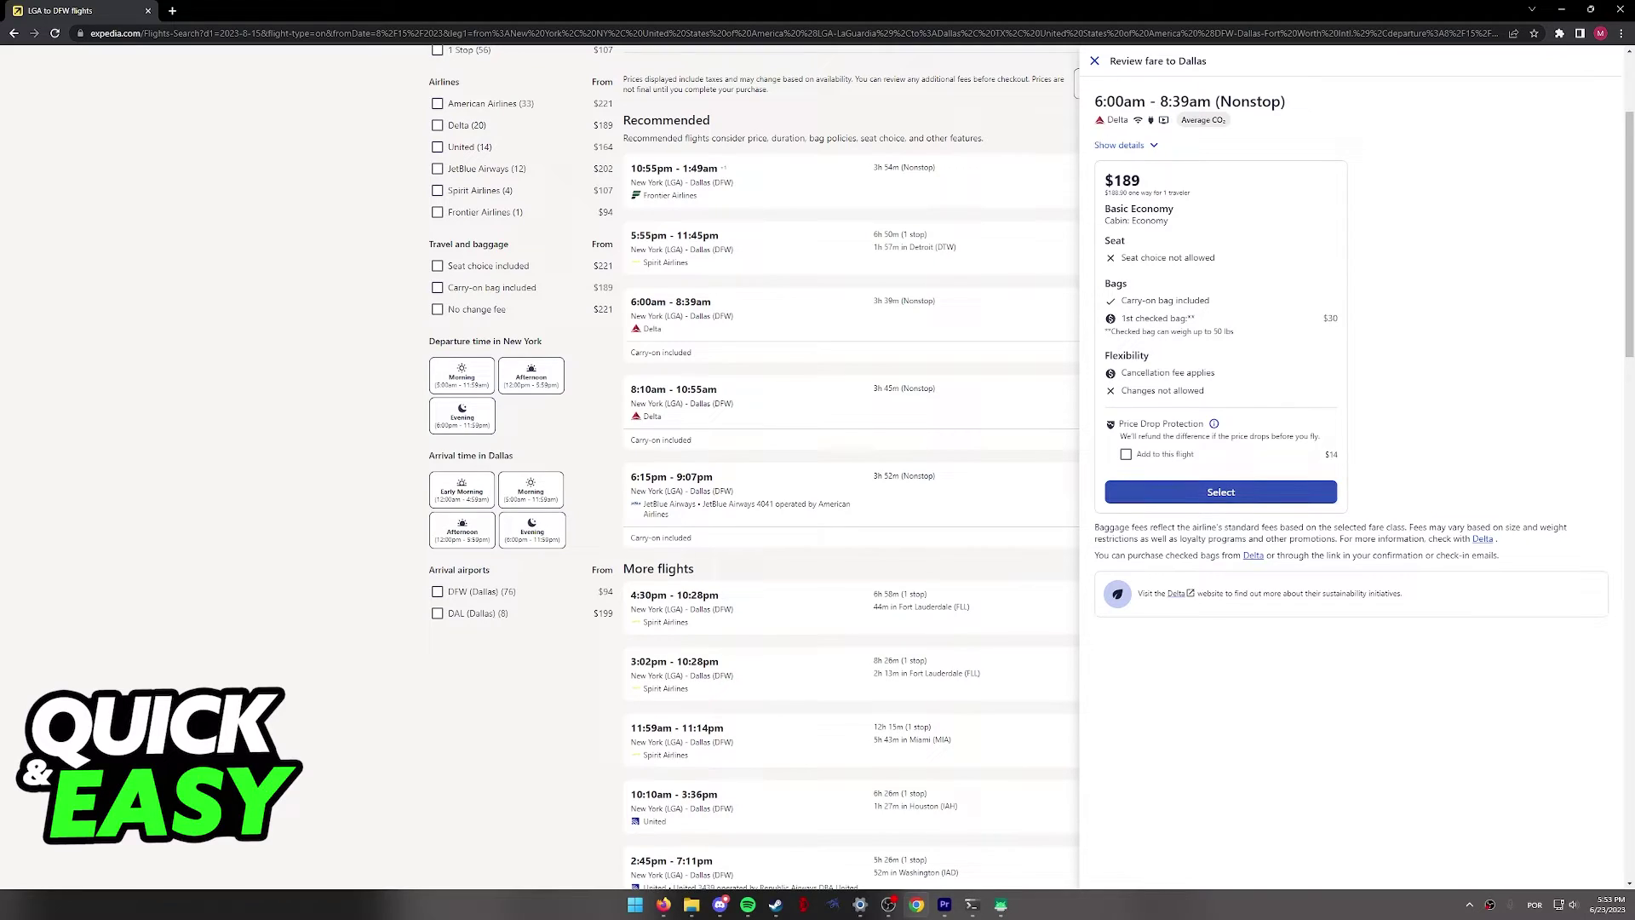
left_click(1220, 492)
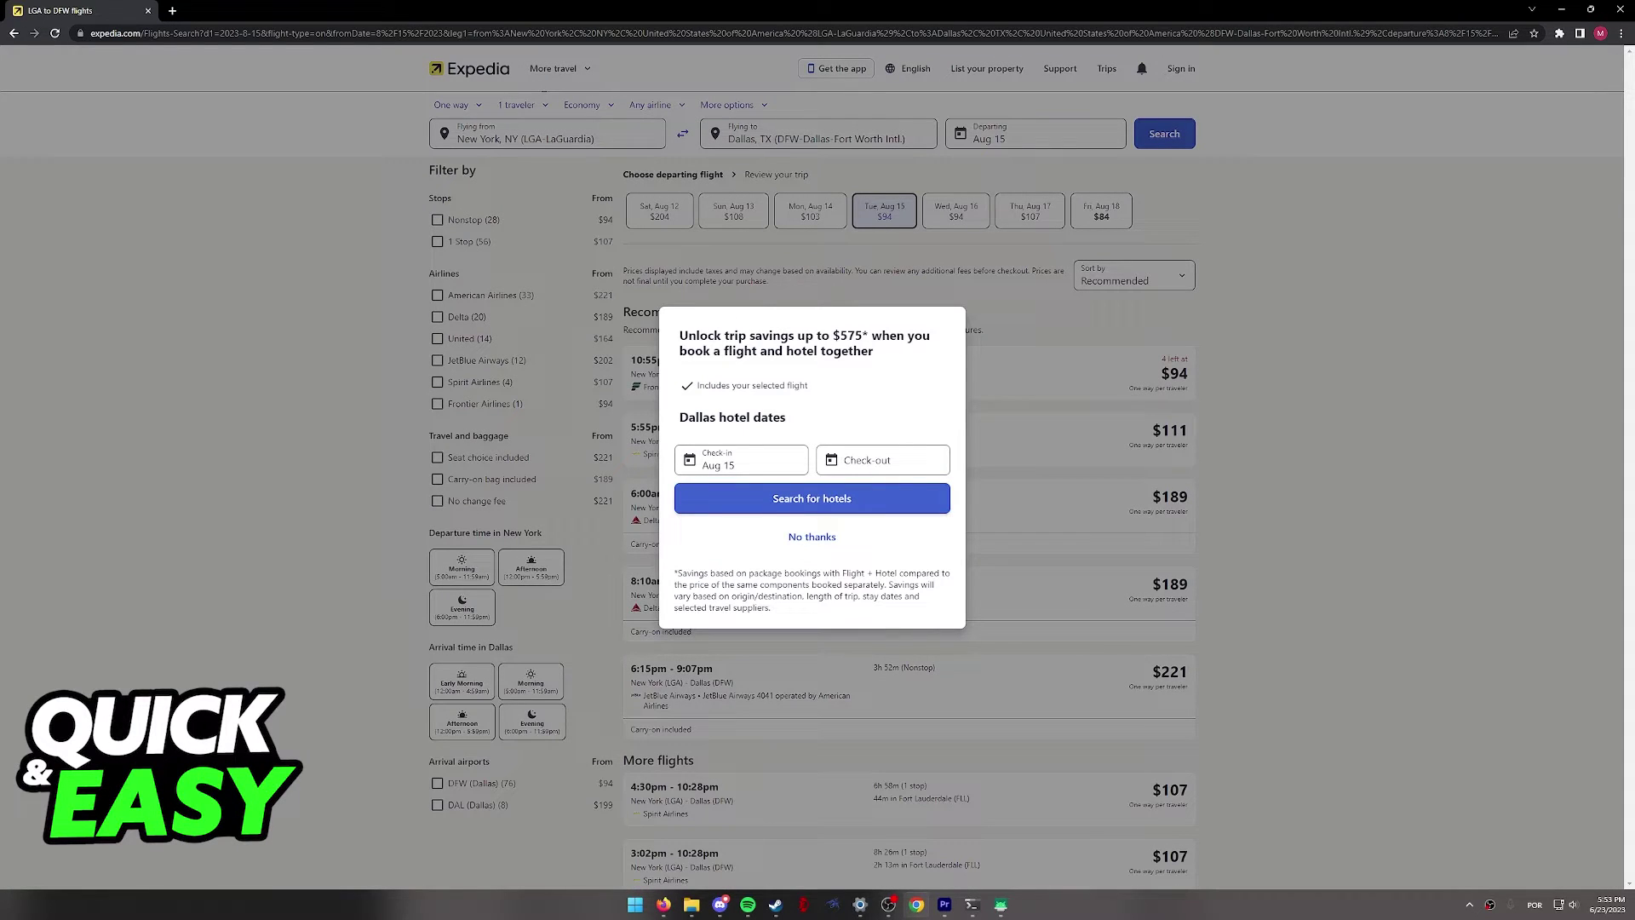
left_click(812, 538)
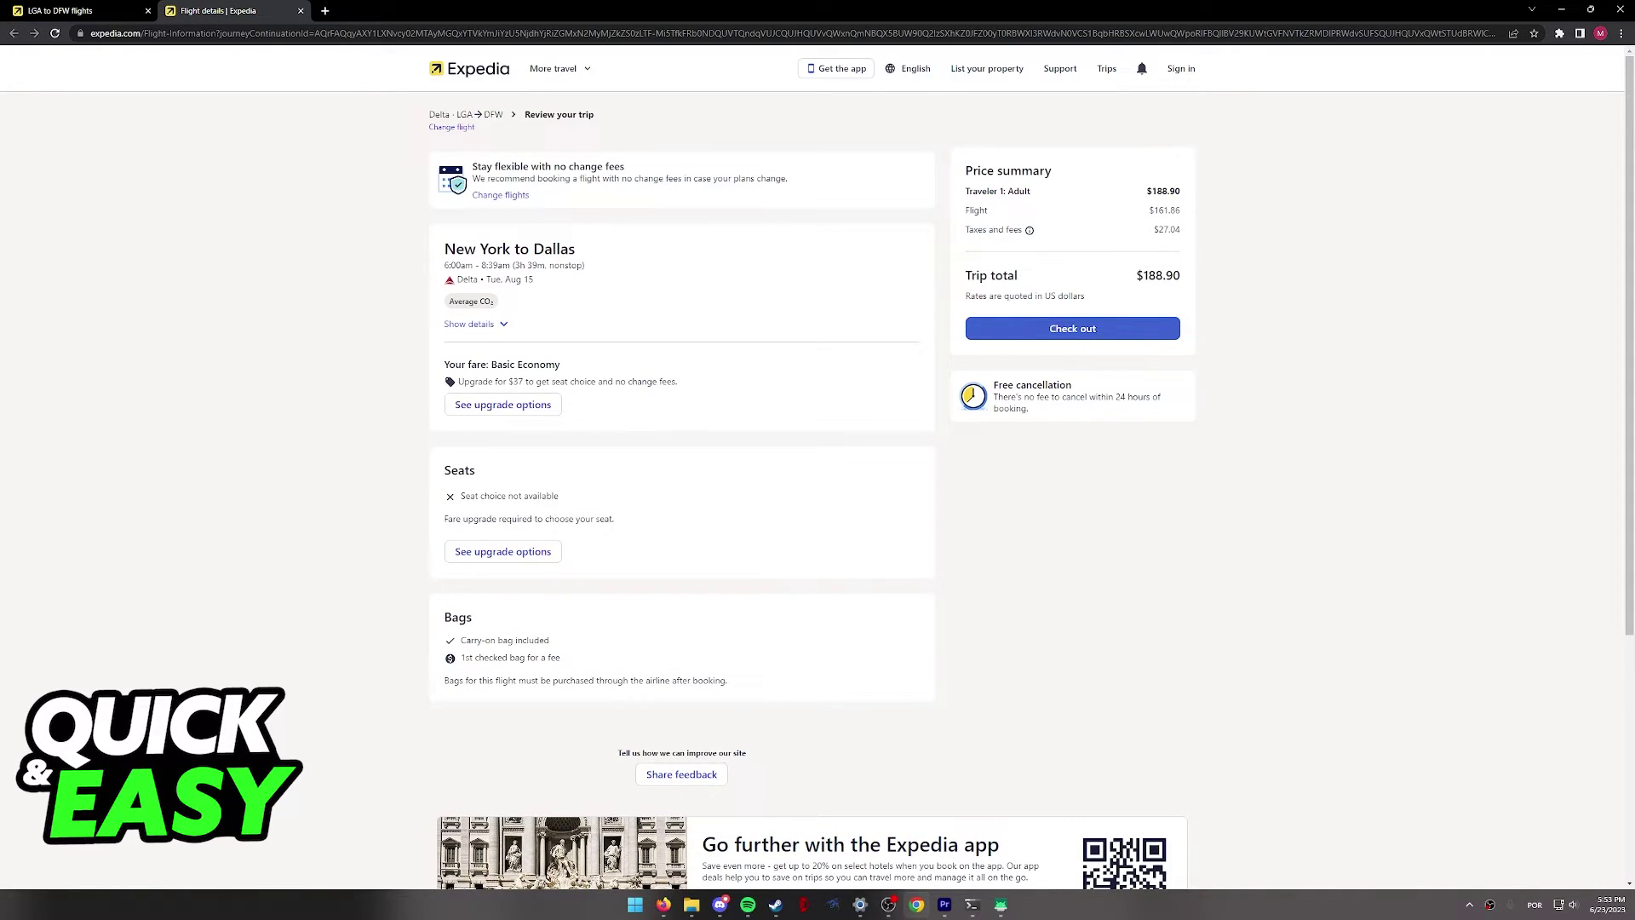
Check out the Delta flight from the Review your trip page
left_click(1072, 328)
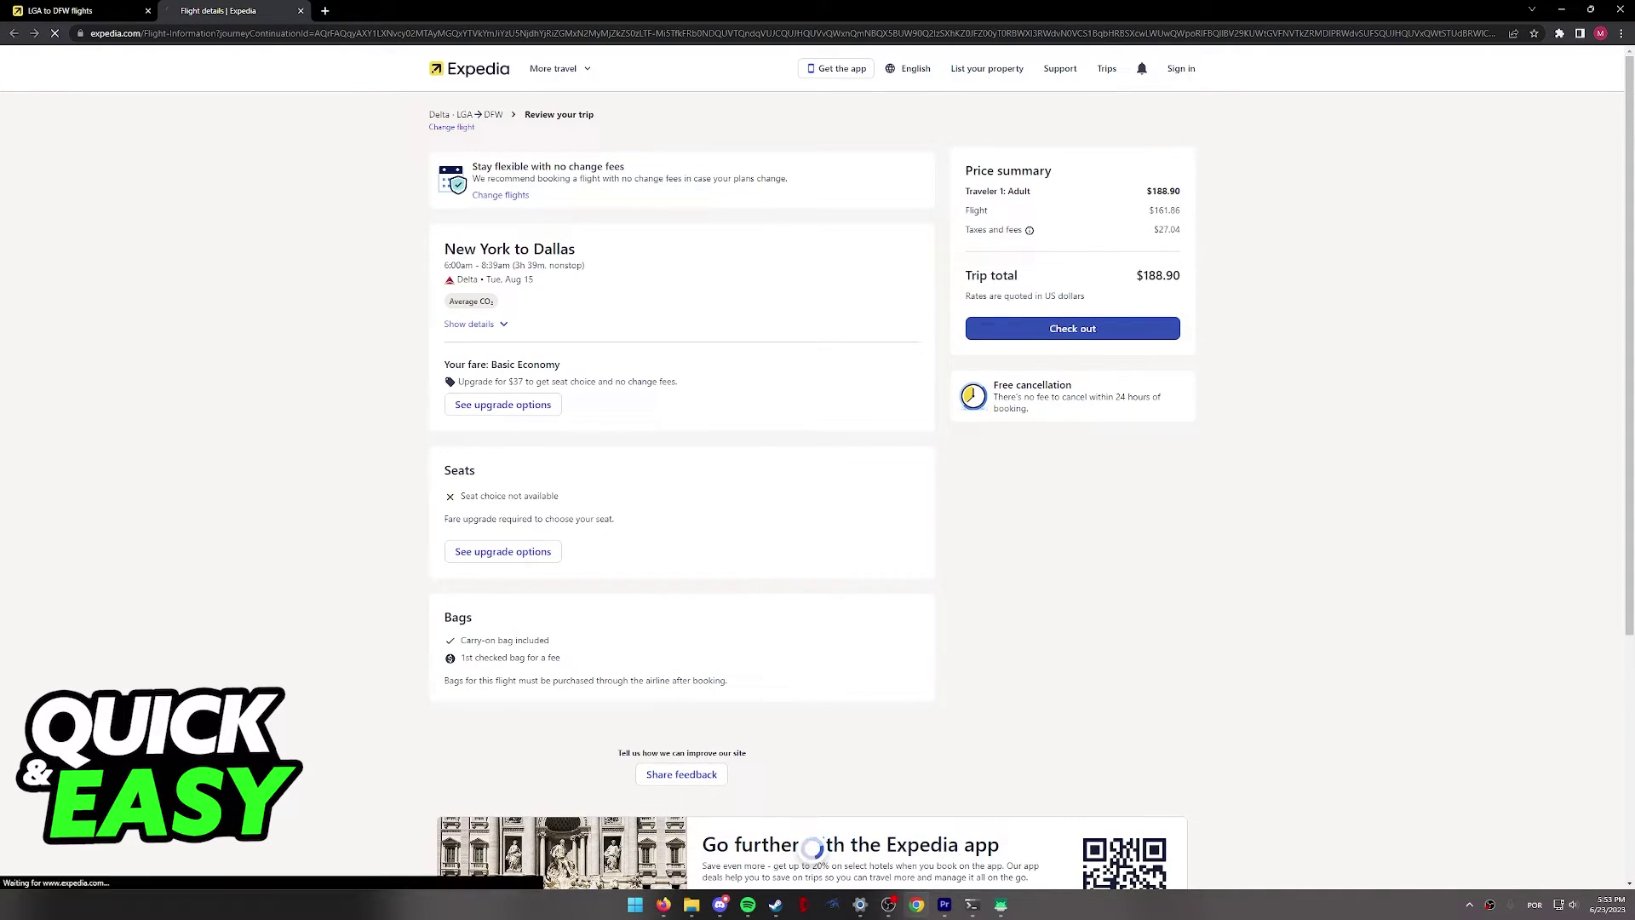
scroll(813, 846, "down", 3)
scroll(813, 847, "up", 3)
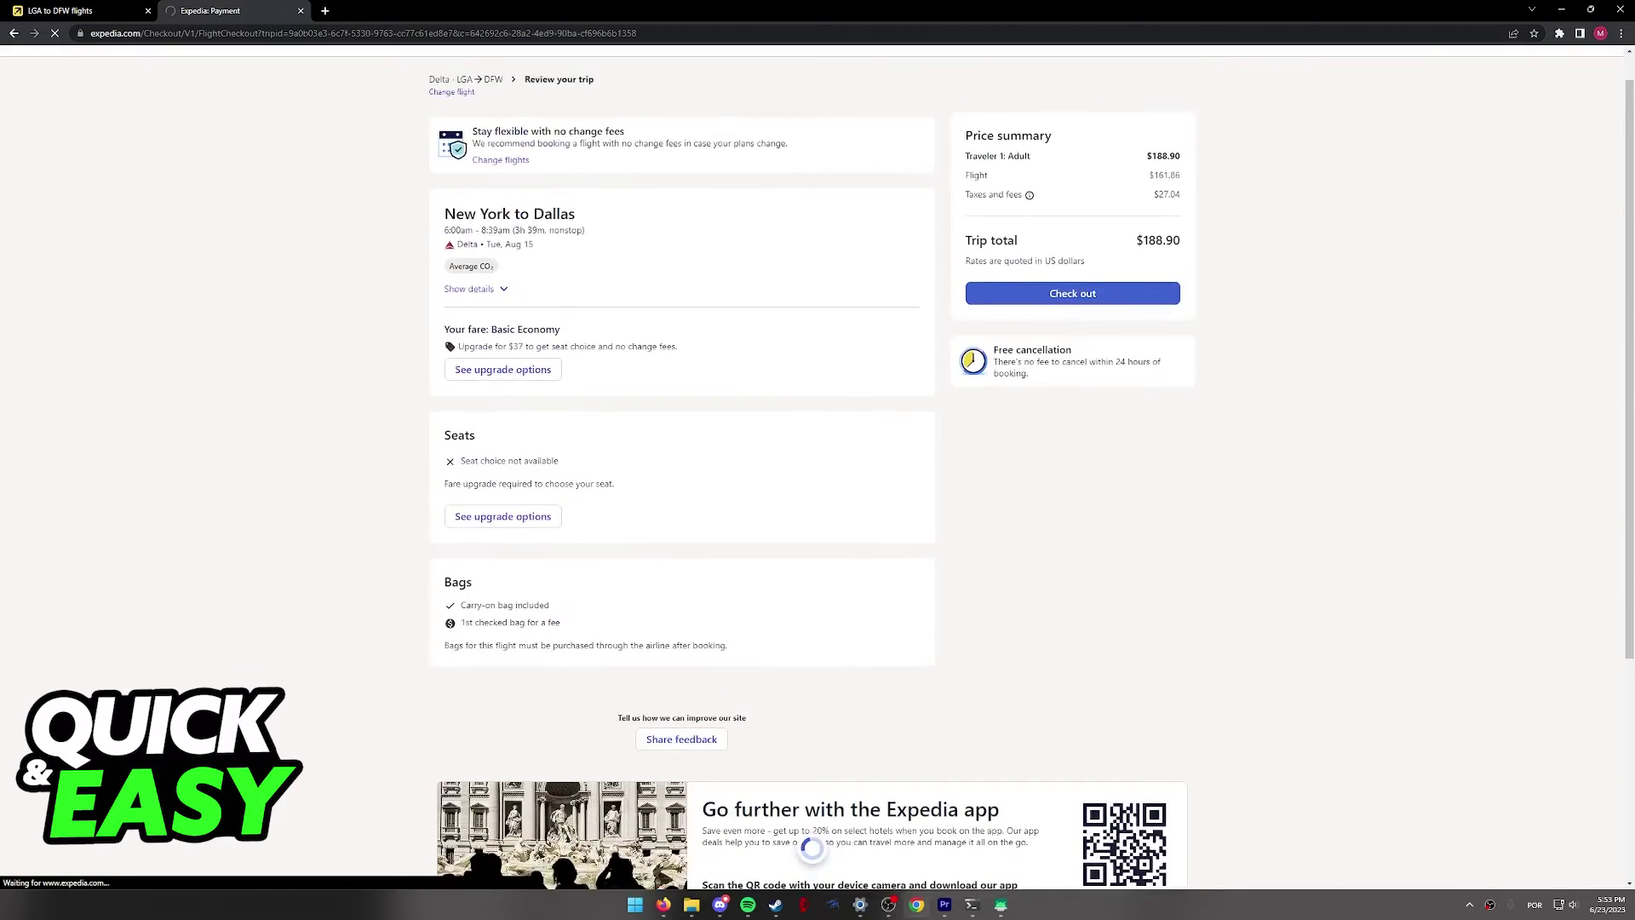
scroll(813, 848, "down", 4)
scroll(818, 460, "down", 2)
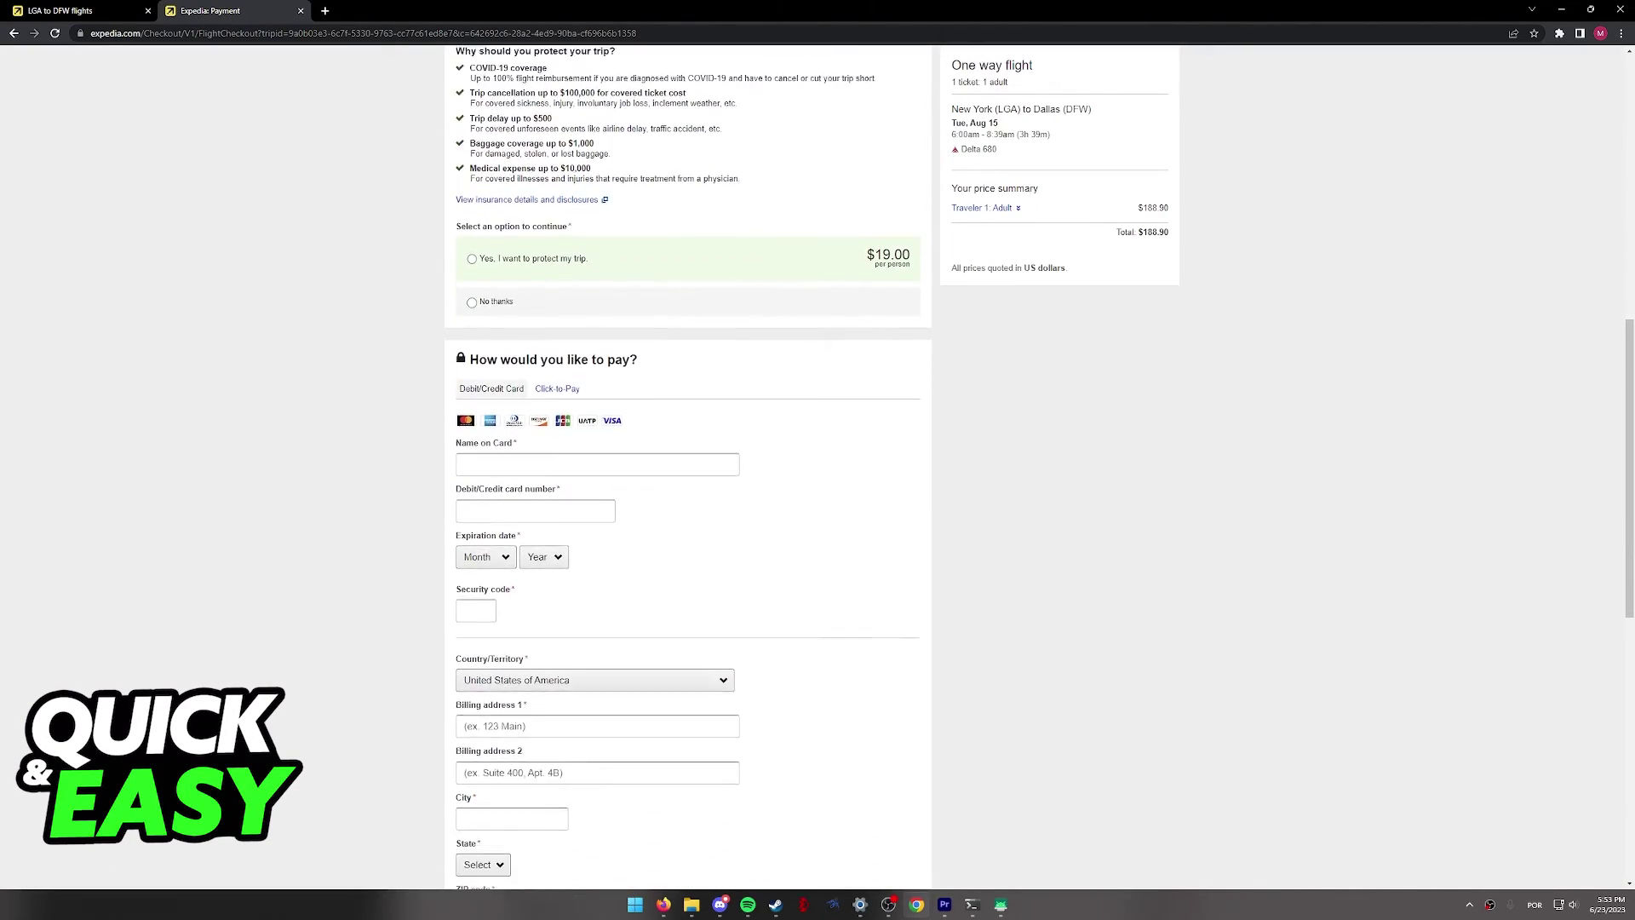
scroll(817, 461, "down", 1)
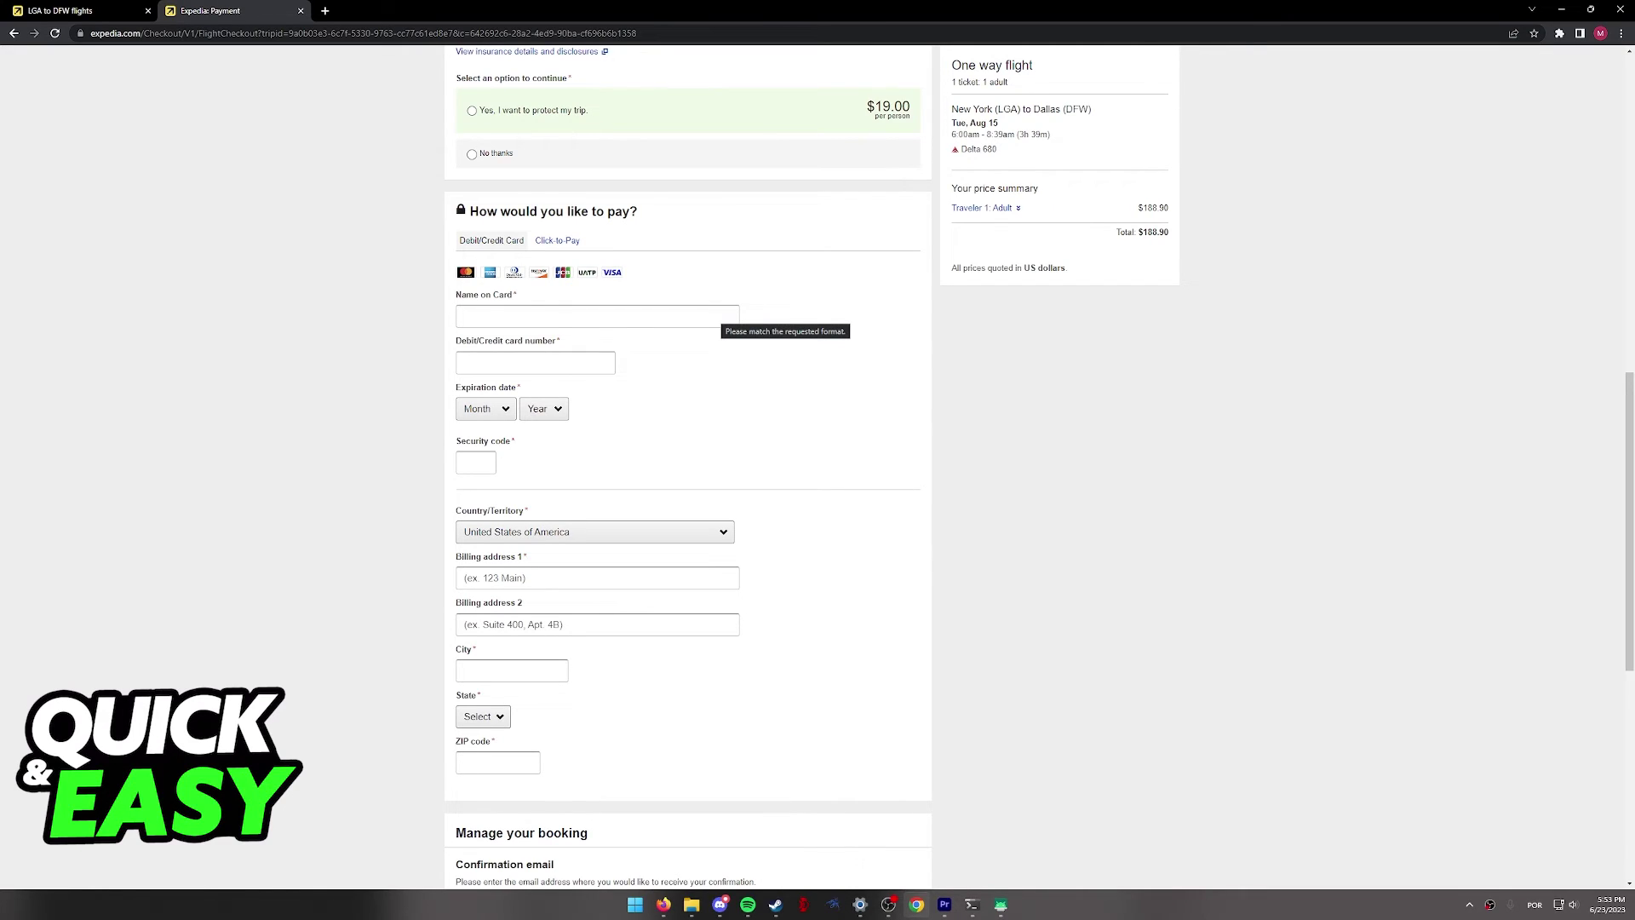
scroll(691, 460, "up", 1)
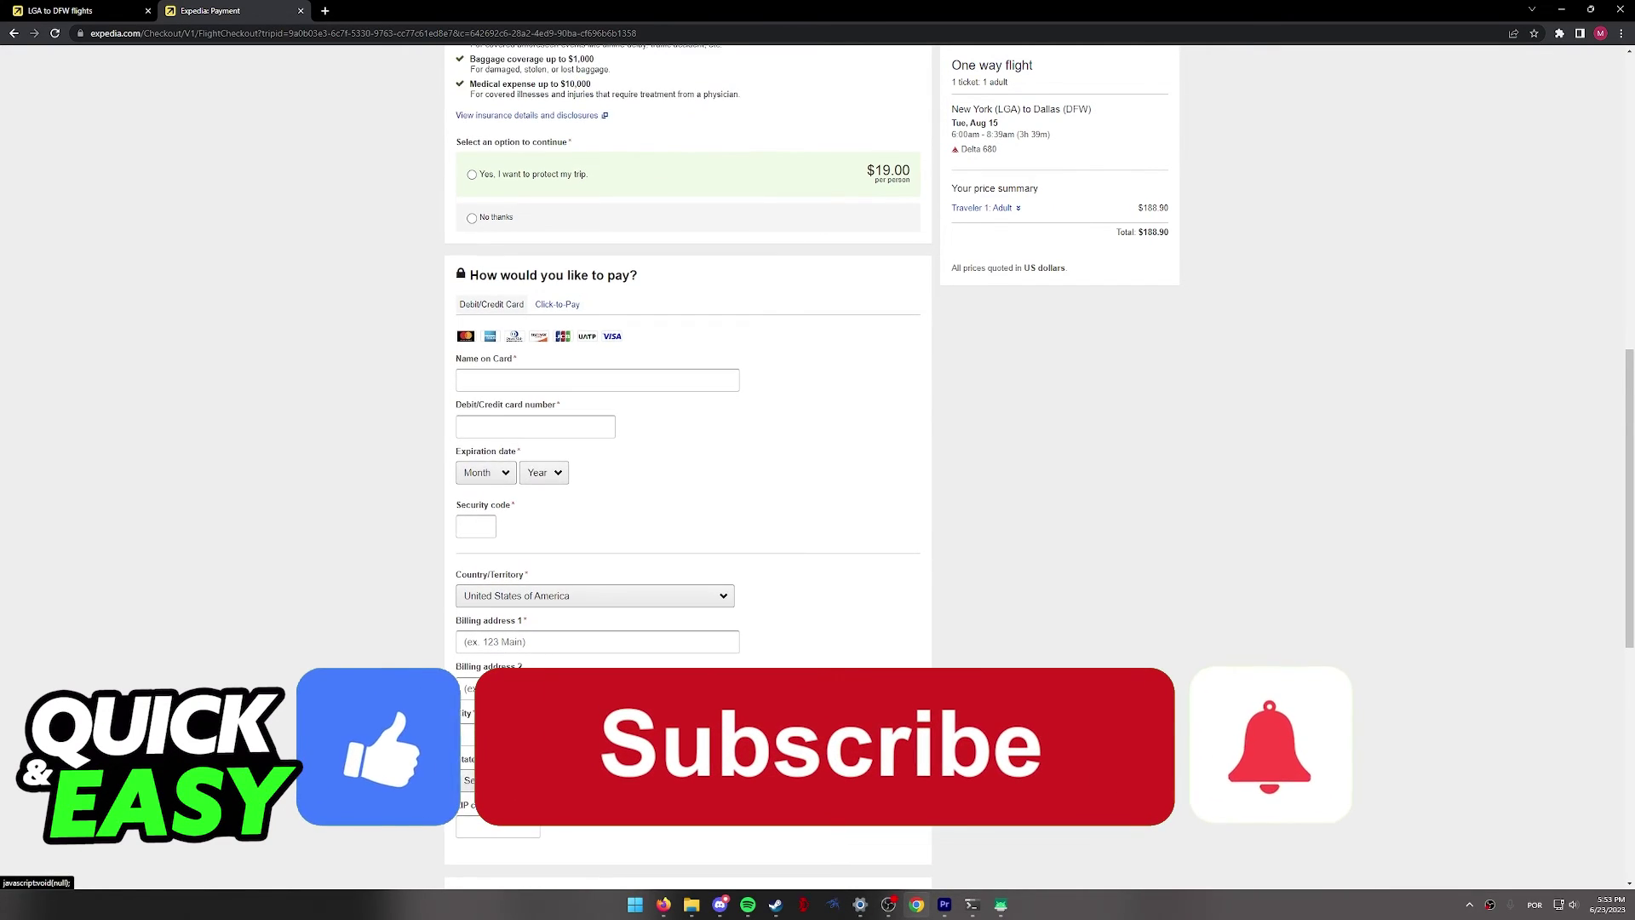
scroll(690, 461, "down", 4)
scroll(690, 460, "down", 2)
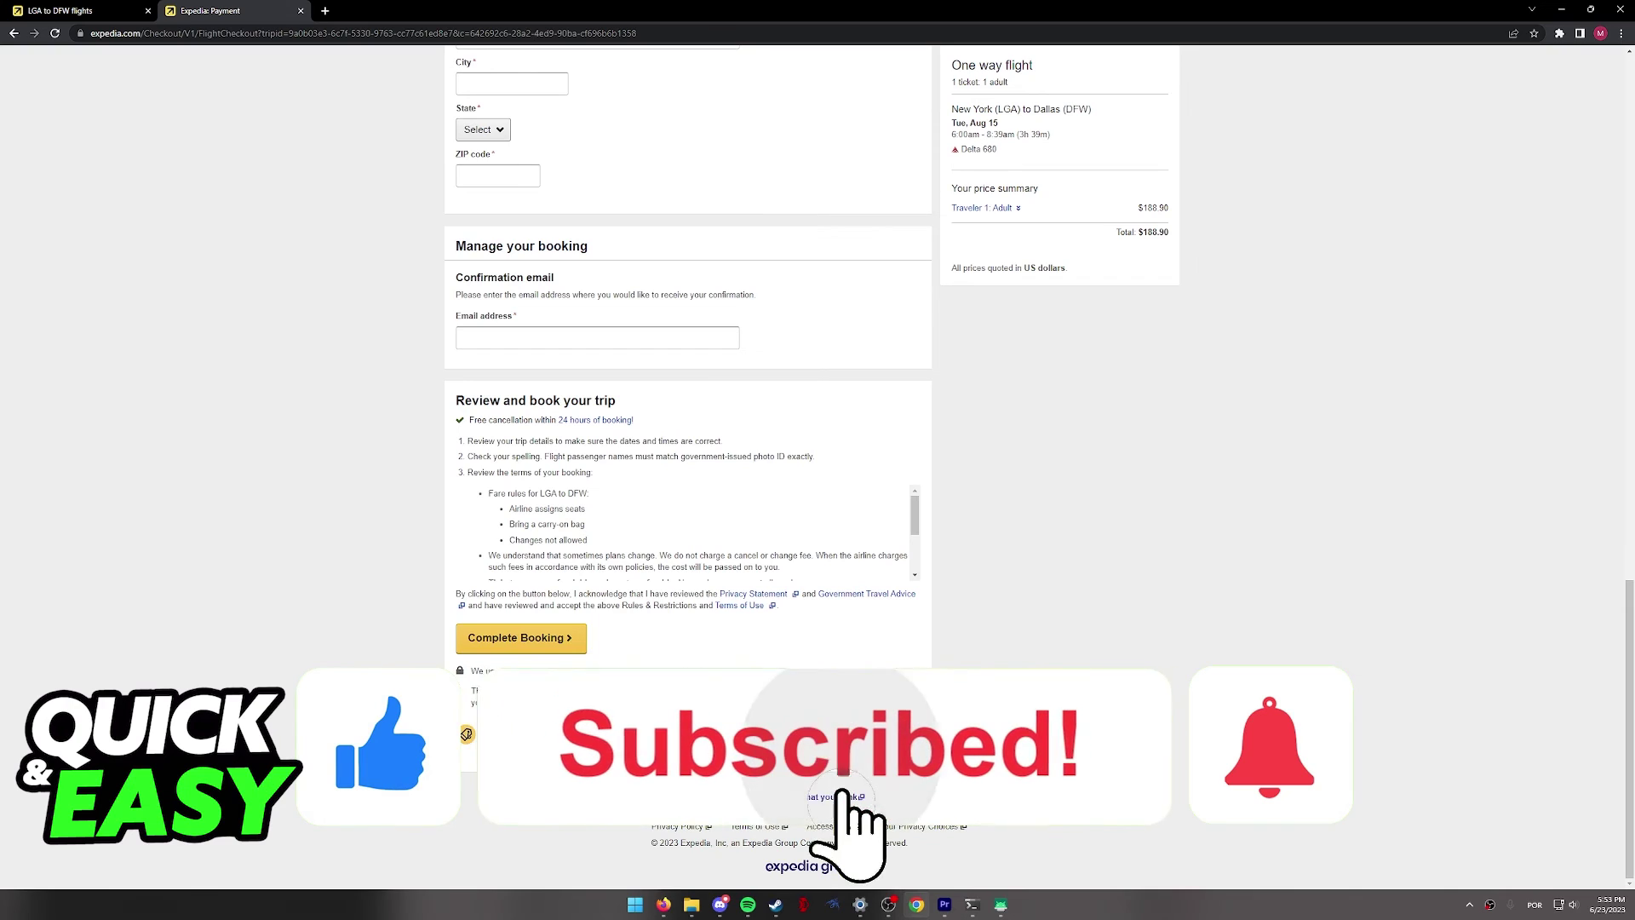
scroll(690, 460, "up", 3)
scroll(690, 460, "up", 1)
scroll(690, 460, "up", 2)
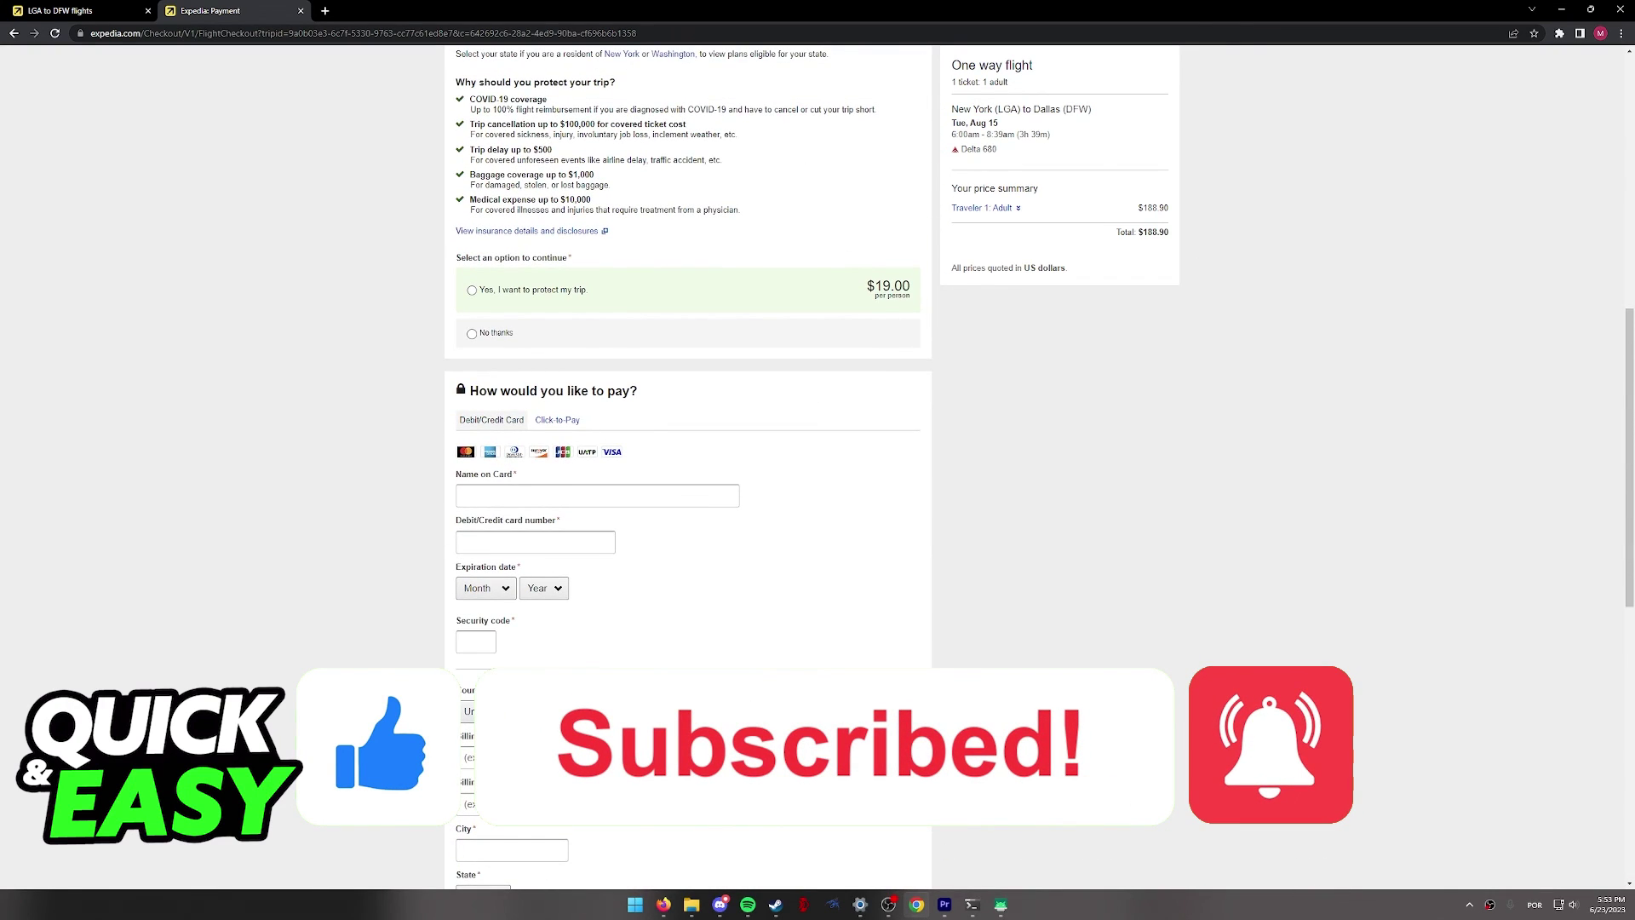